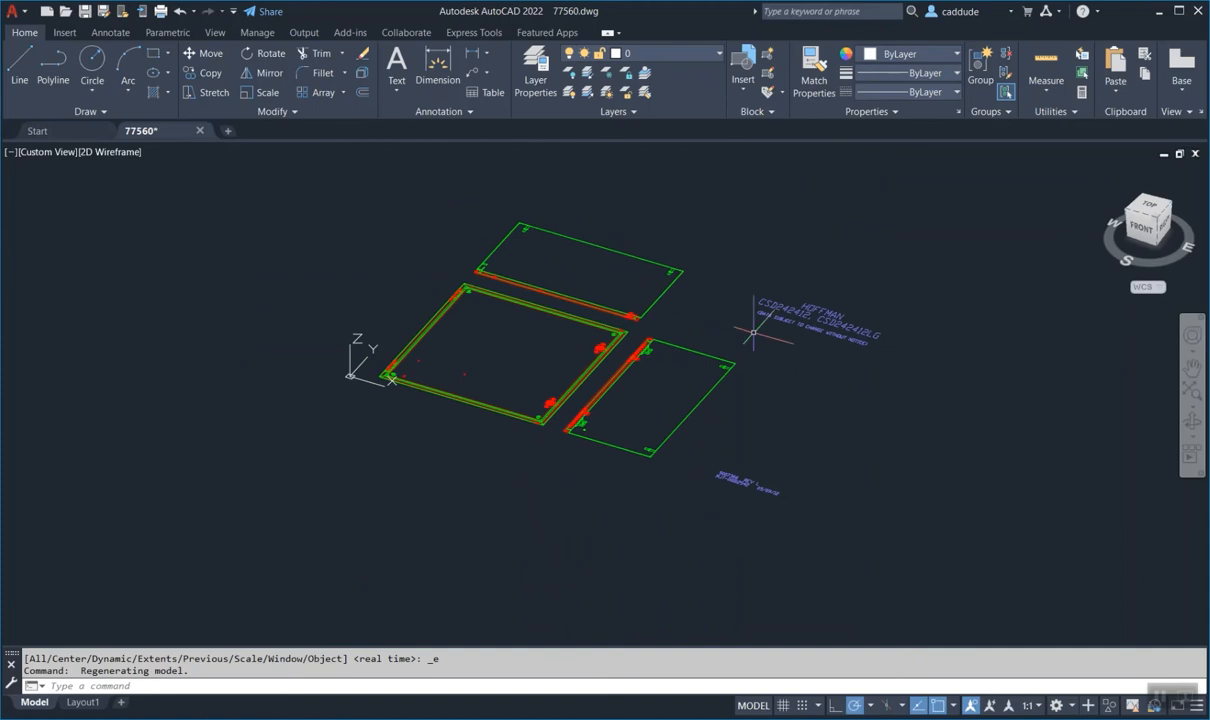
# - Switch the drawing to the Top view and open the list of layers
pyautogui.click(1152, 215)
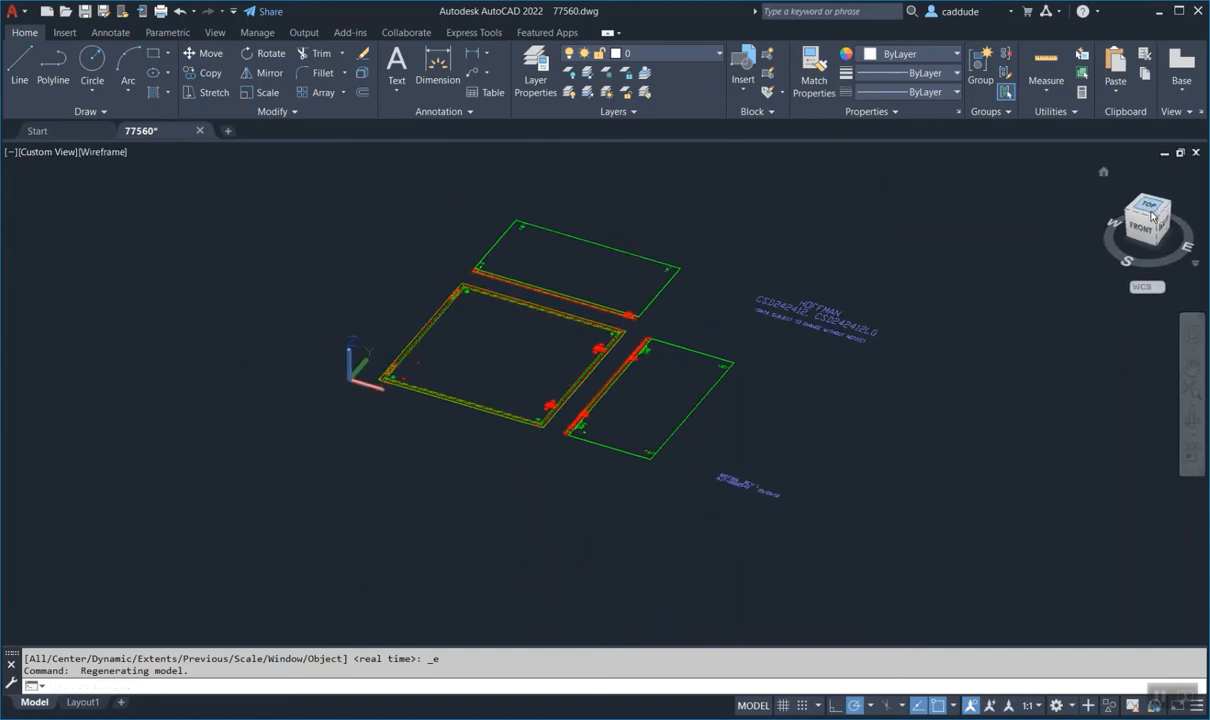
pyautogui.click(707, 55)
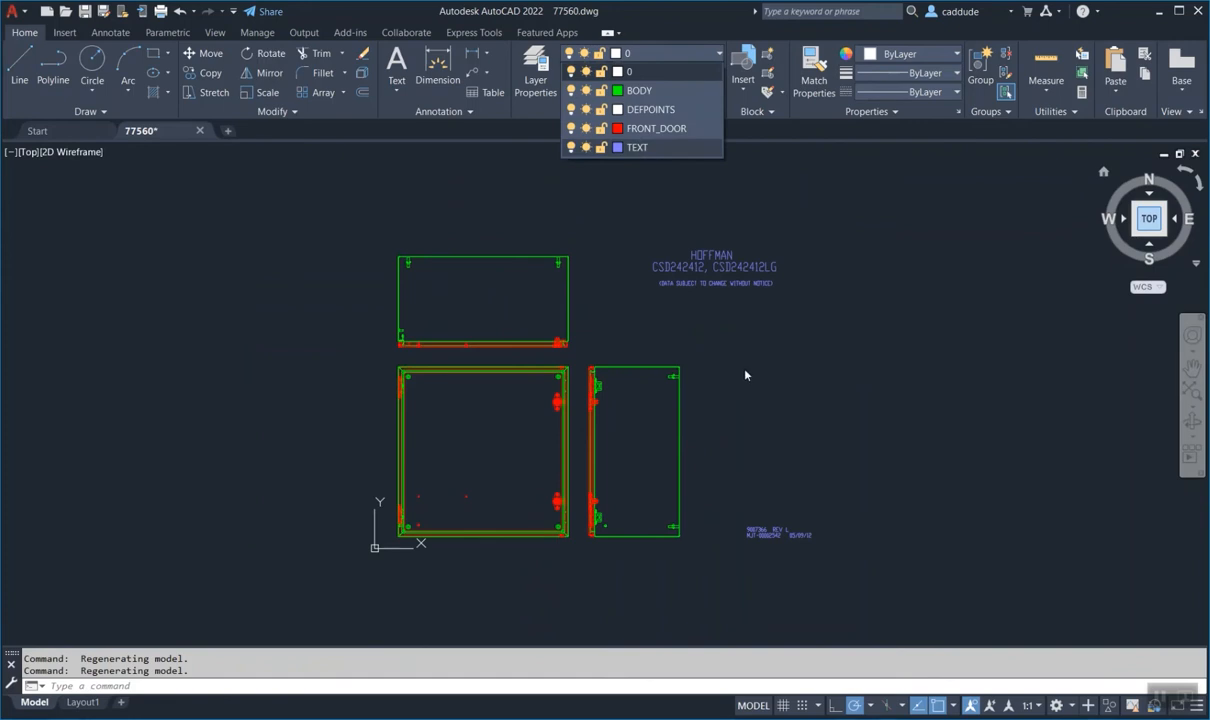
# - Inspect the dashed vertical line beside the door in the side view to check its layer and linetype
pyautogui.scroll(12, 599, 335)
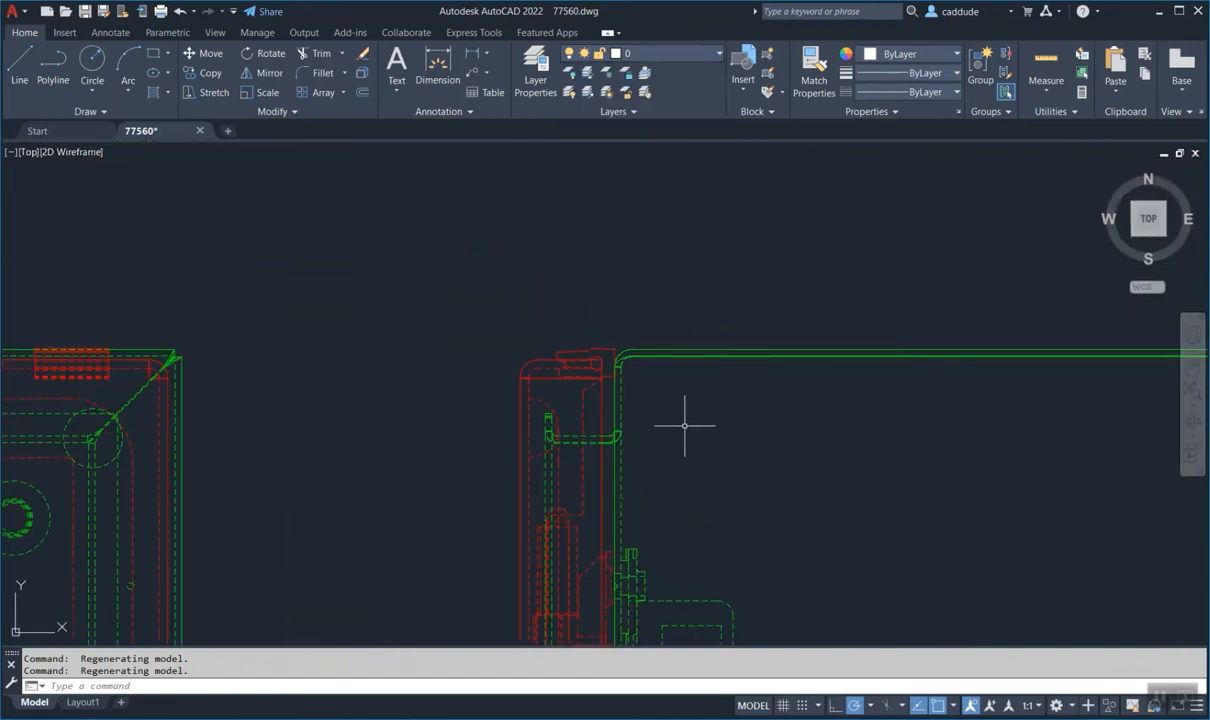
pyautogui.moveTo(621, 393)
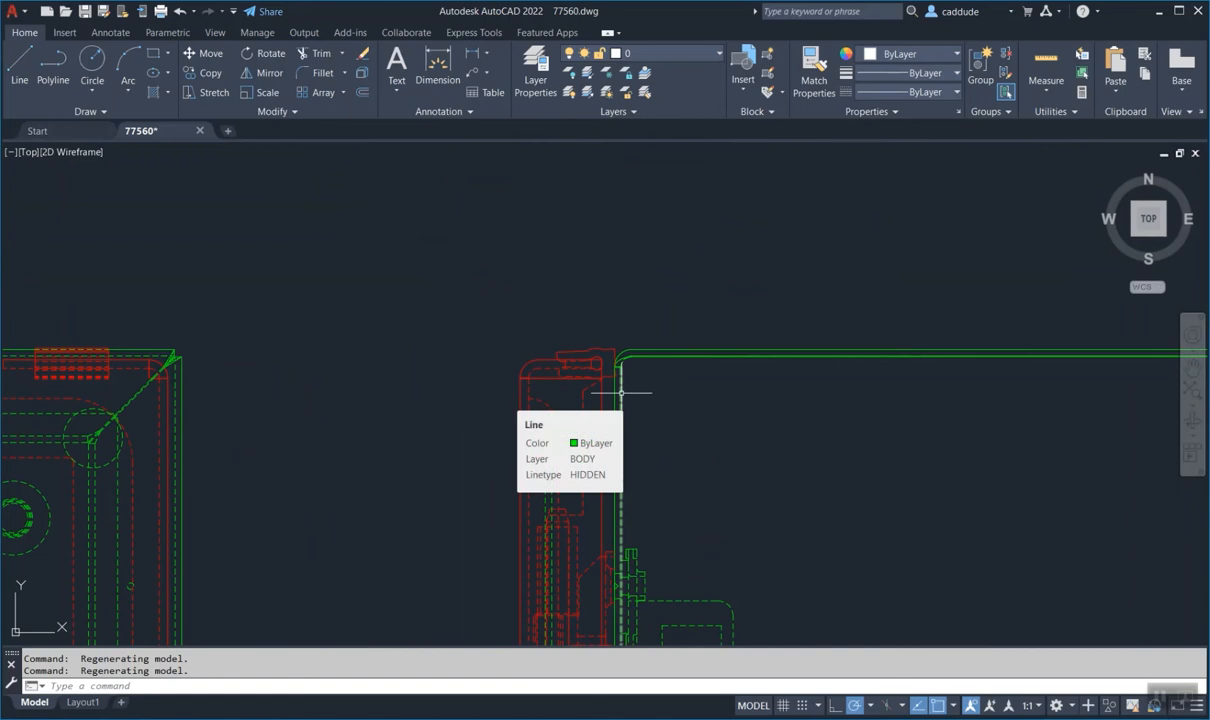
pyautogui.click(621, 393)
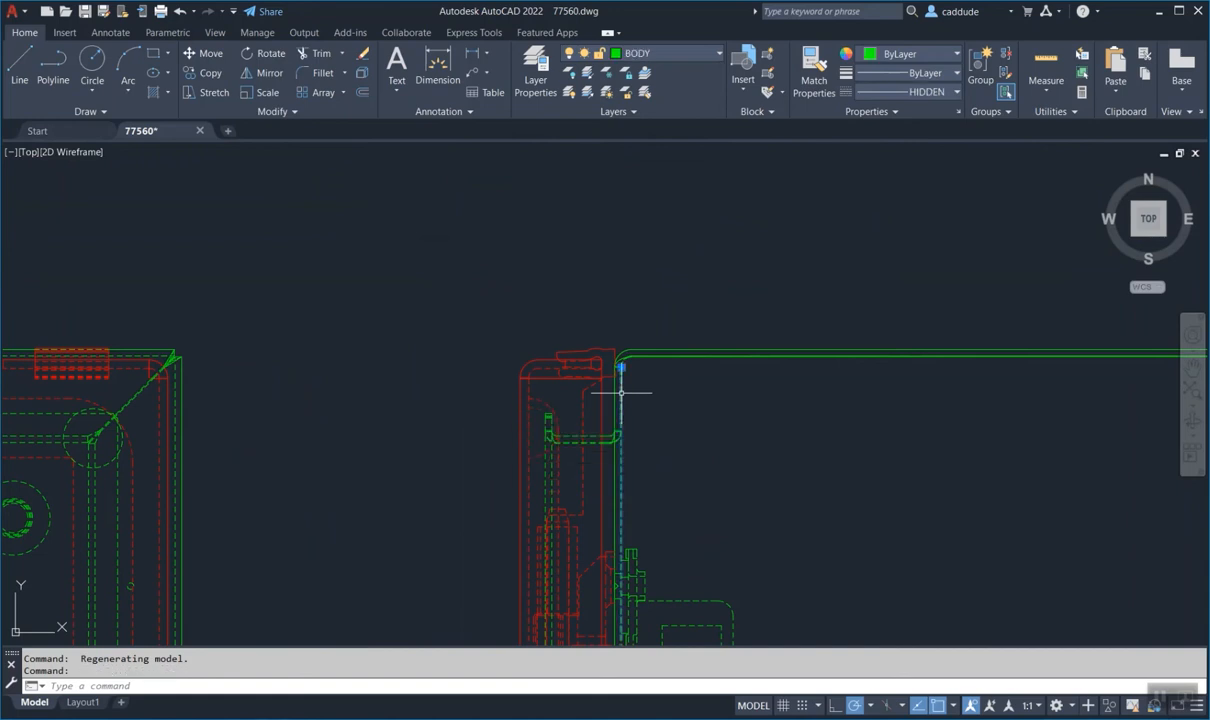
pyautogui.press('Escape')
pyautogui.press('Escape')
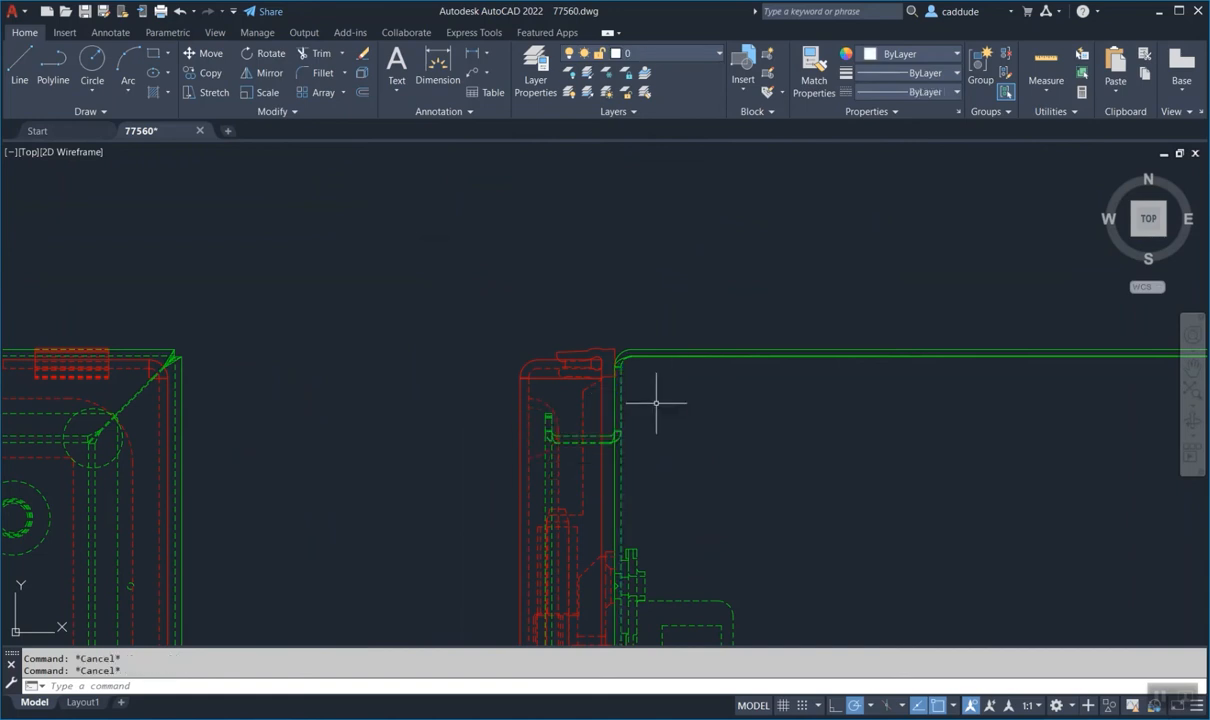
pyautogui.moveTo(621, 395)
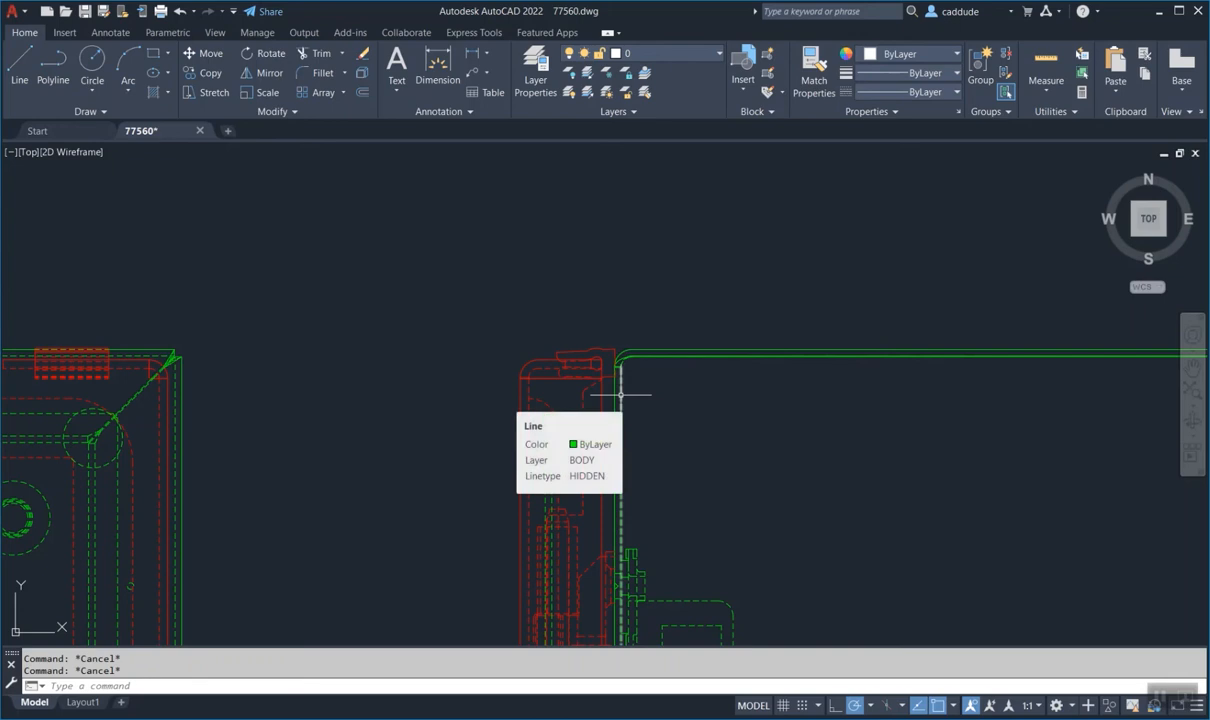
pyautogui.middleClick(702, 277)
pyautogui.middleClick(702, 277)
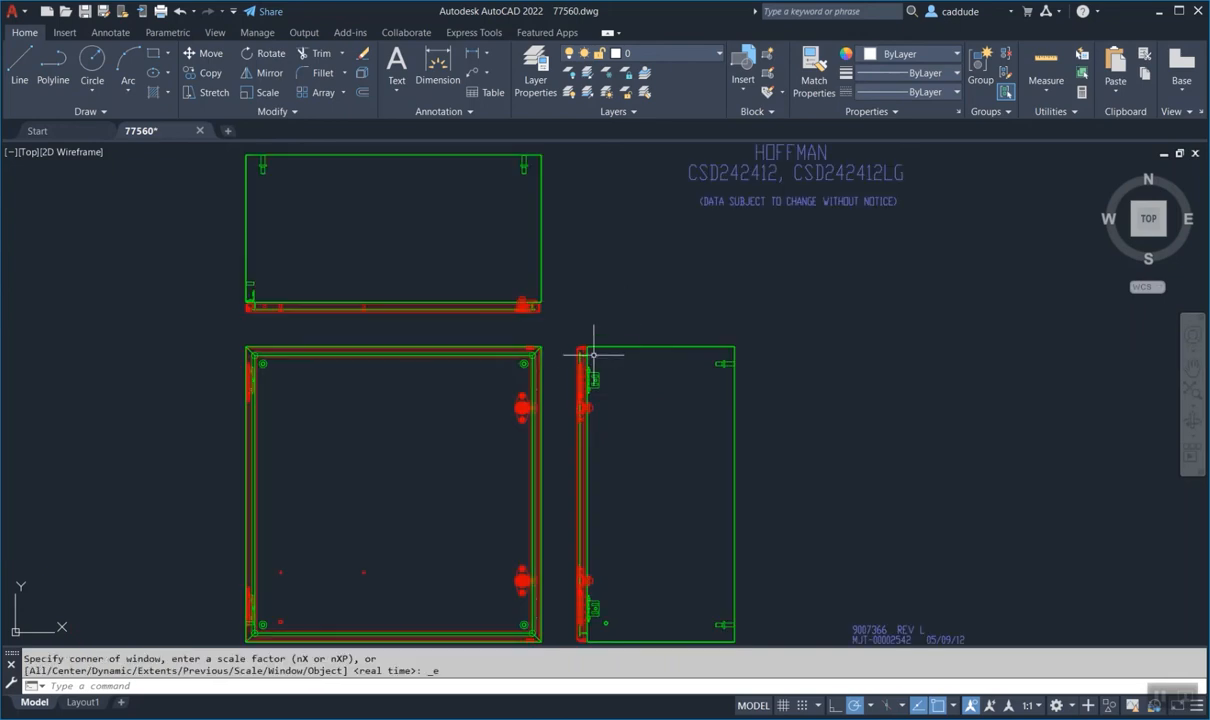
pyautogui.scroll(8, 584, 350)
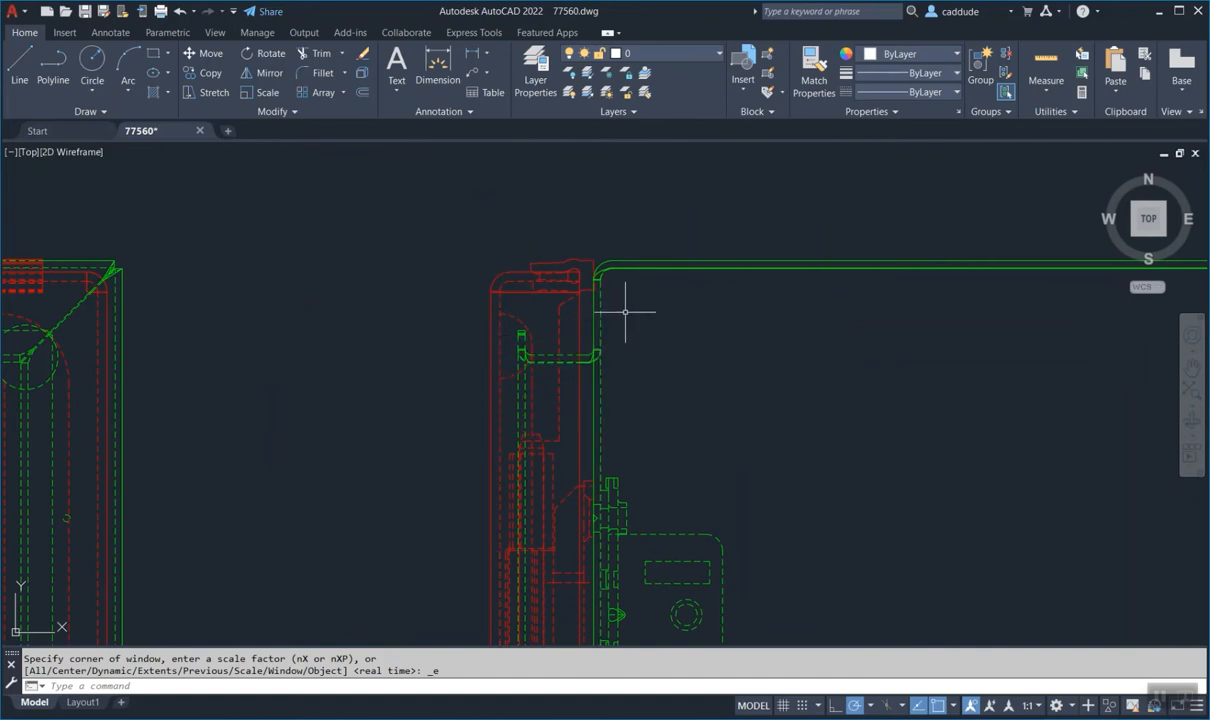
# - Freeze the BODY layer and thaw it again
pyautogui.click(629, 52)
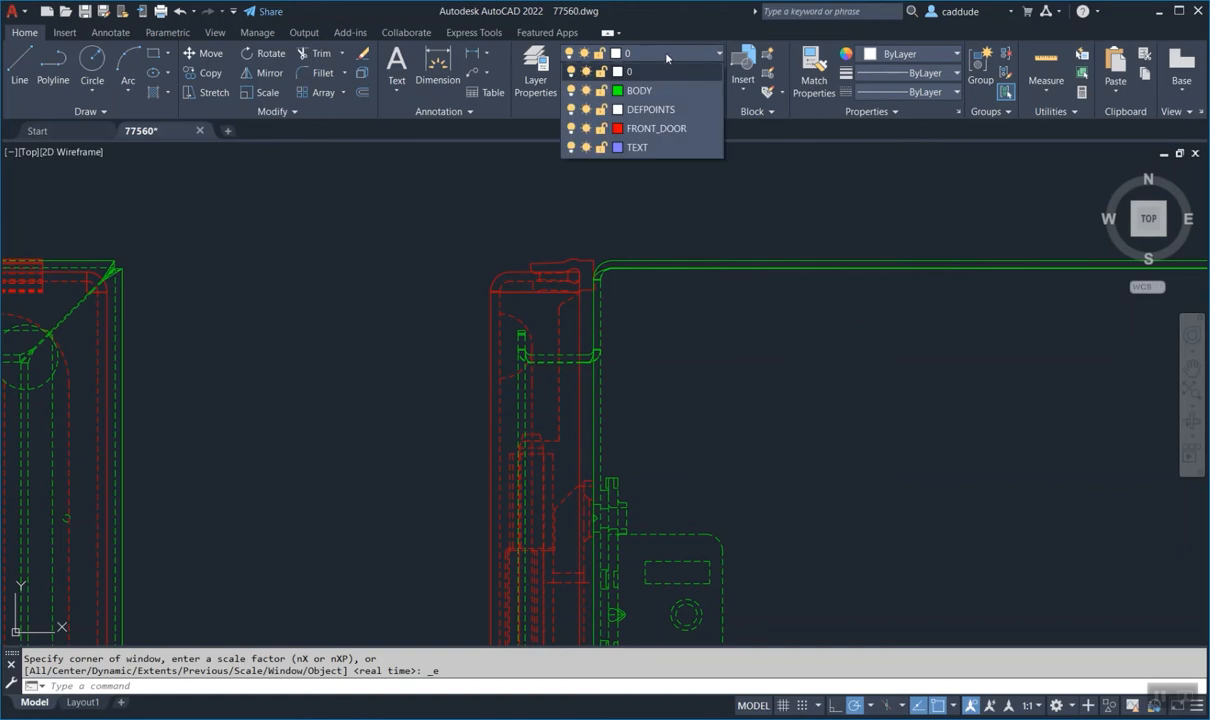
pyautogui.click(587, 91)
pyautogui.click(587, 91)
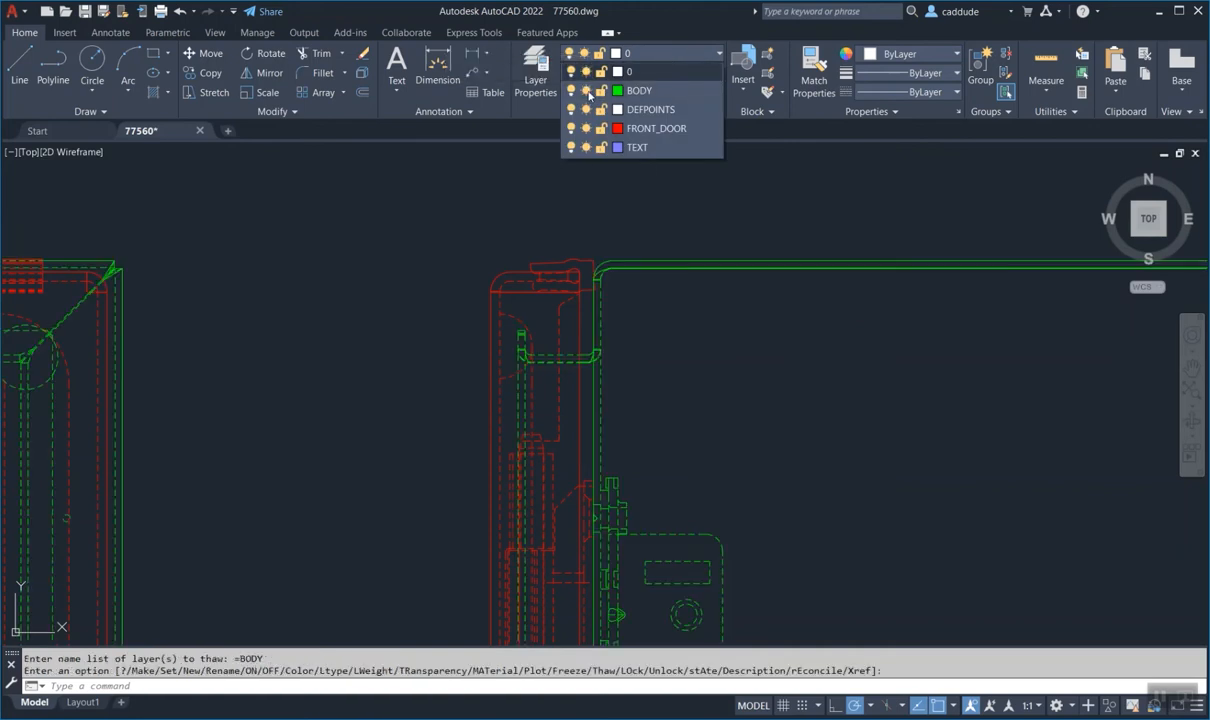
pyautogui.click(601, 337)
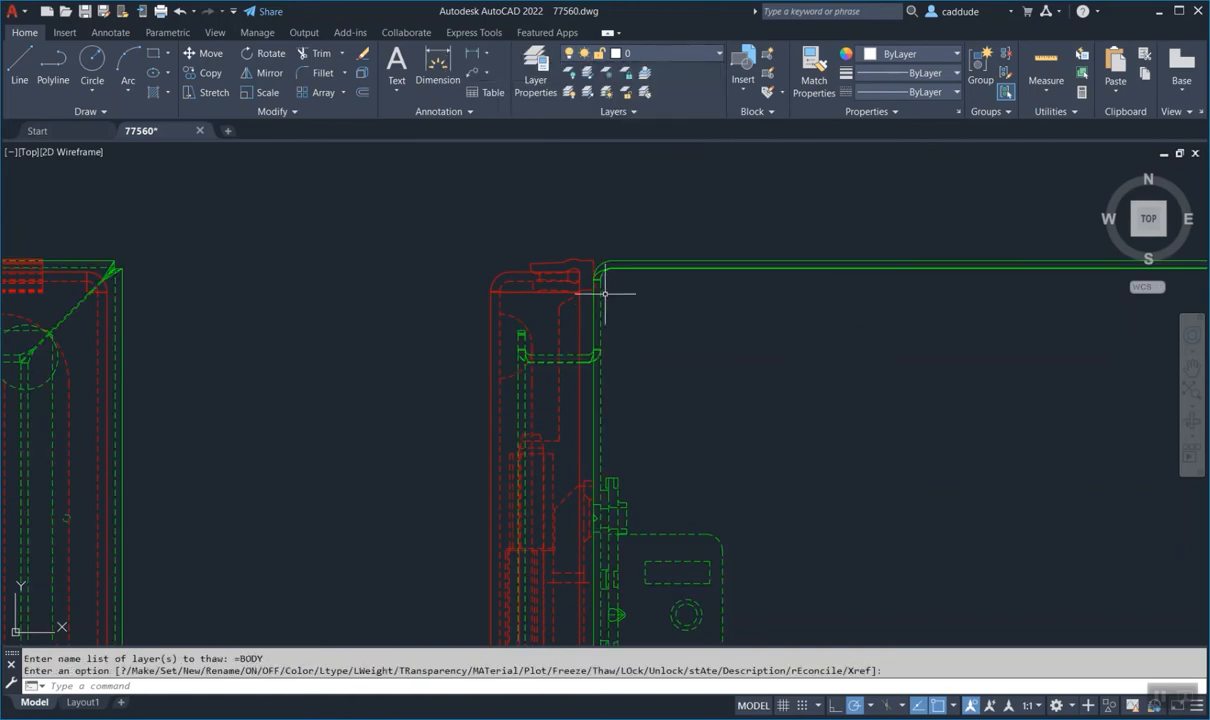
# - Open the properties of the dashed vertical BODY line in the side view and check its linetype options, then clear the selection
pyautogui.moveTo(634, 280); pyautogui.dragTo(632, 280, button='middle')
pyautogui.scroll(-2, 632, 279)
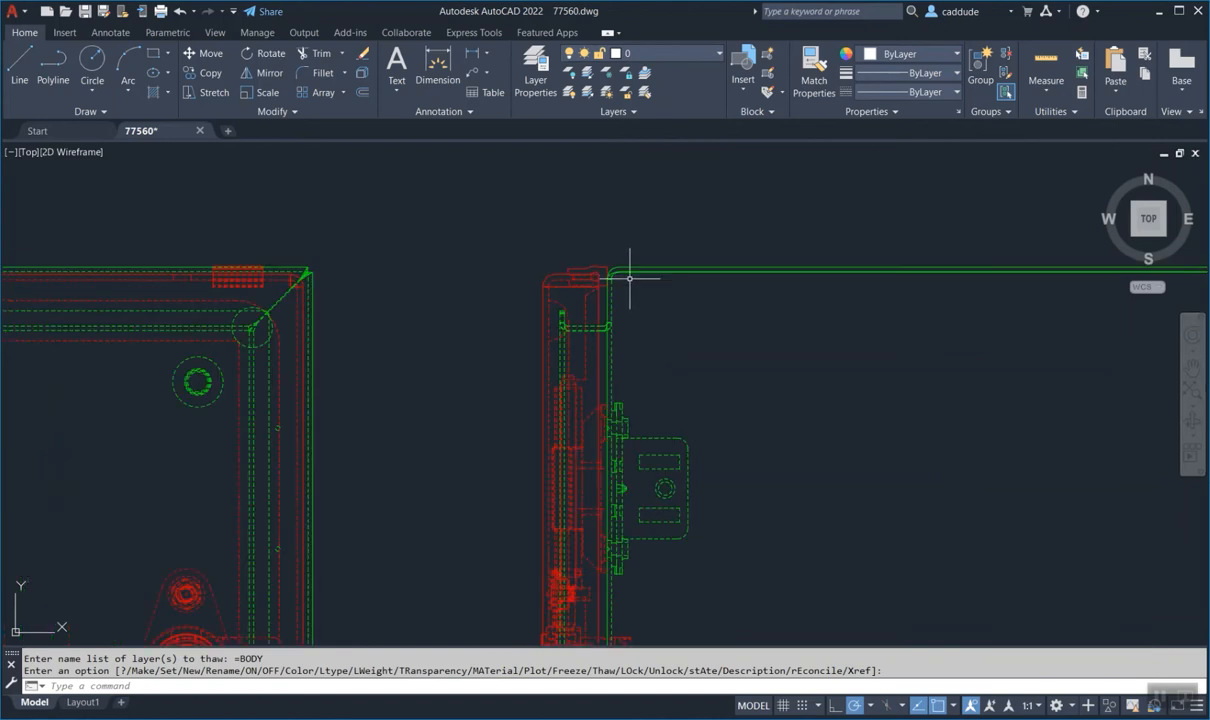
pyautogui.click(611, 301)
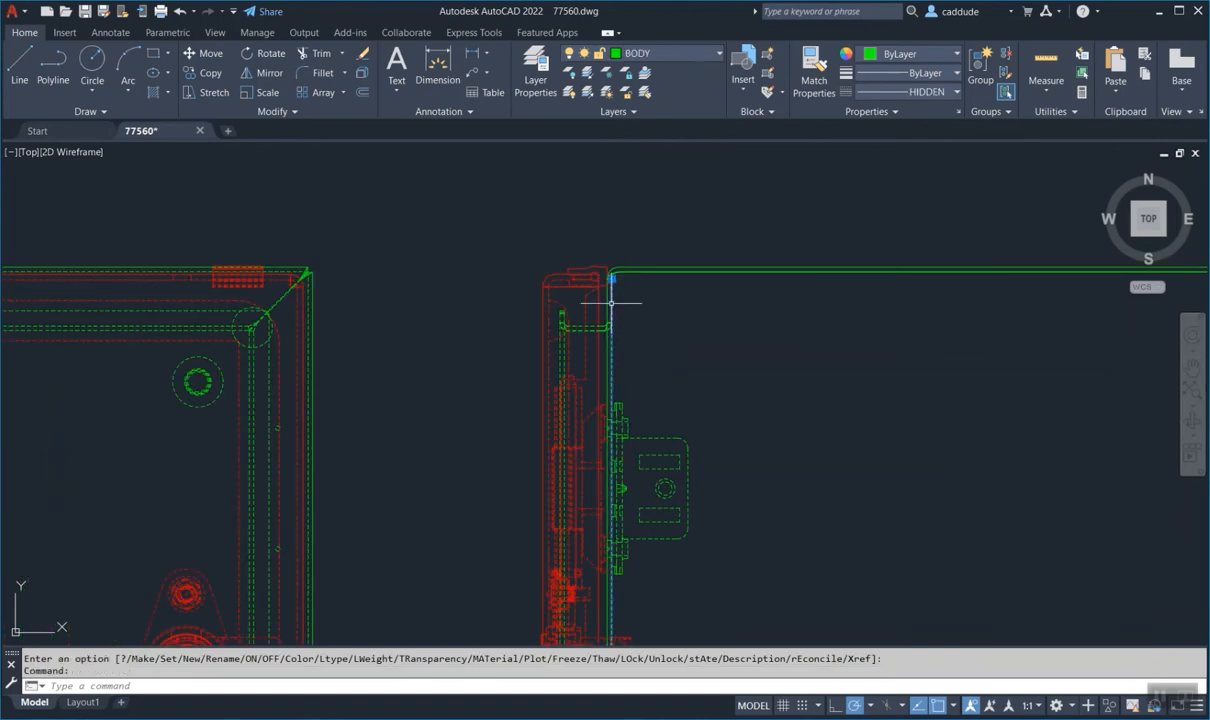
pyautogui.hotkey('ctrl', '1')
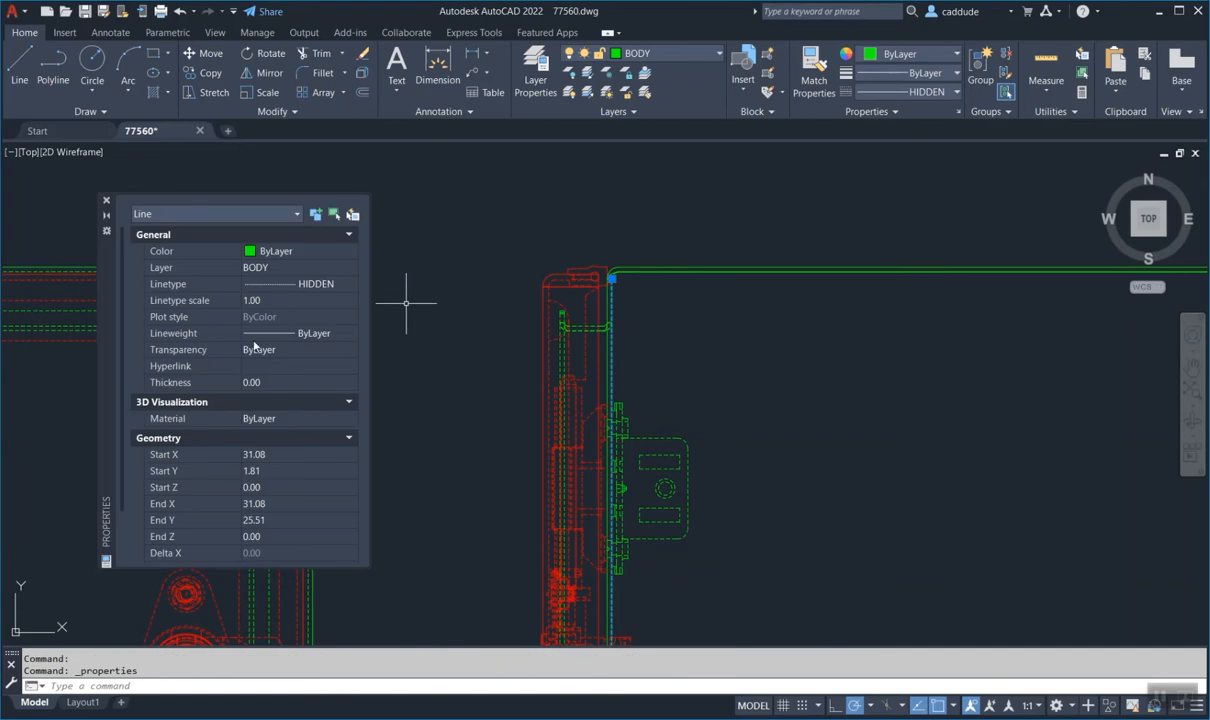
pyautogui.click(355, 288)
pyautogui.click(351, 284)
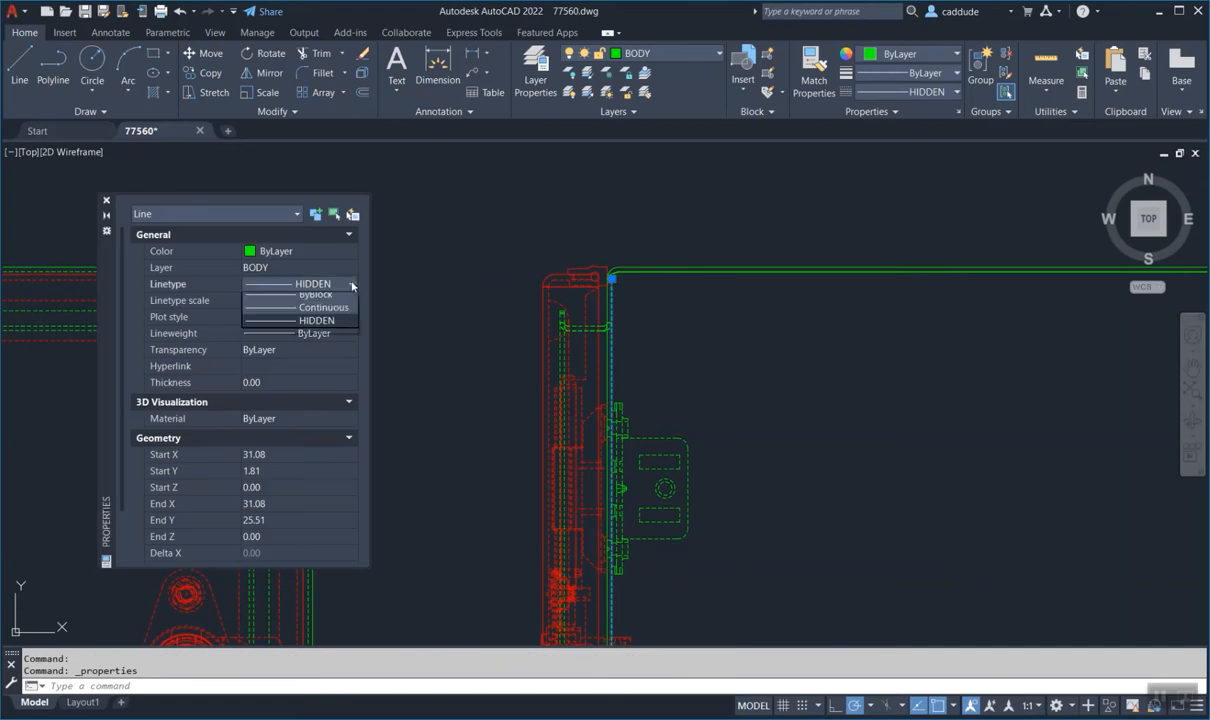
pyautogui.click(313, 308)
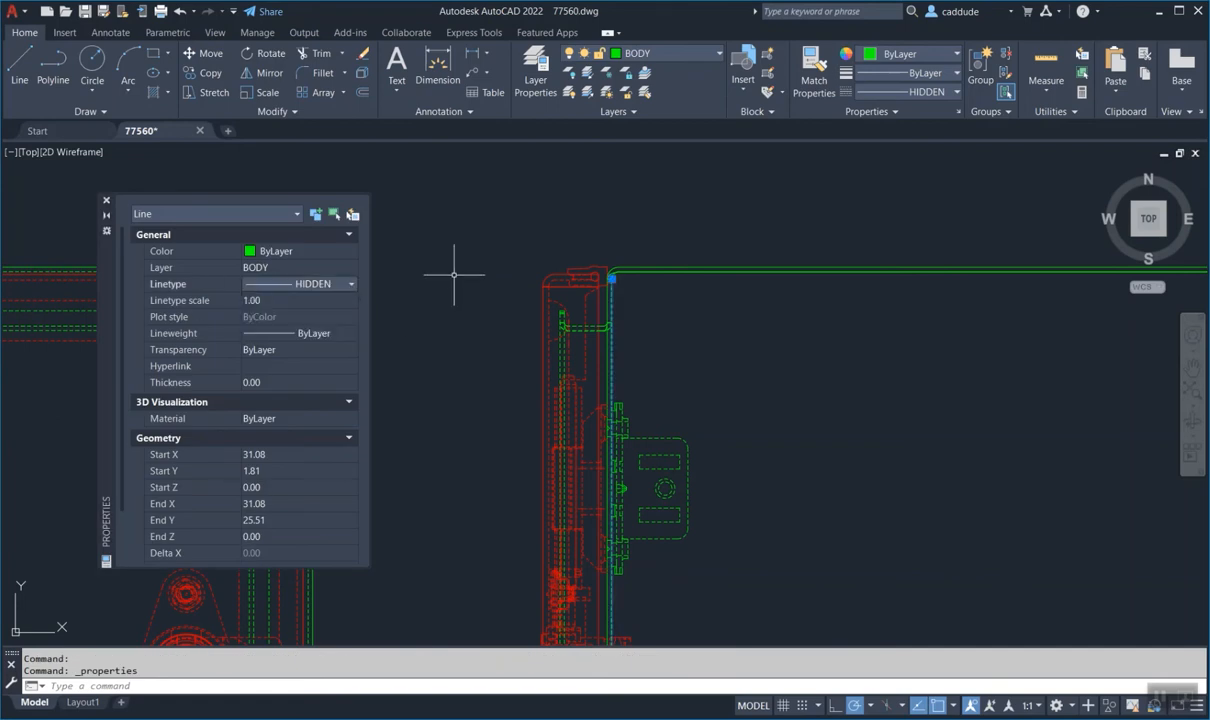
pyautogui.press('Escape')
pyautogui.press('Escape')
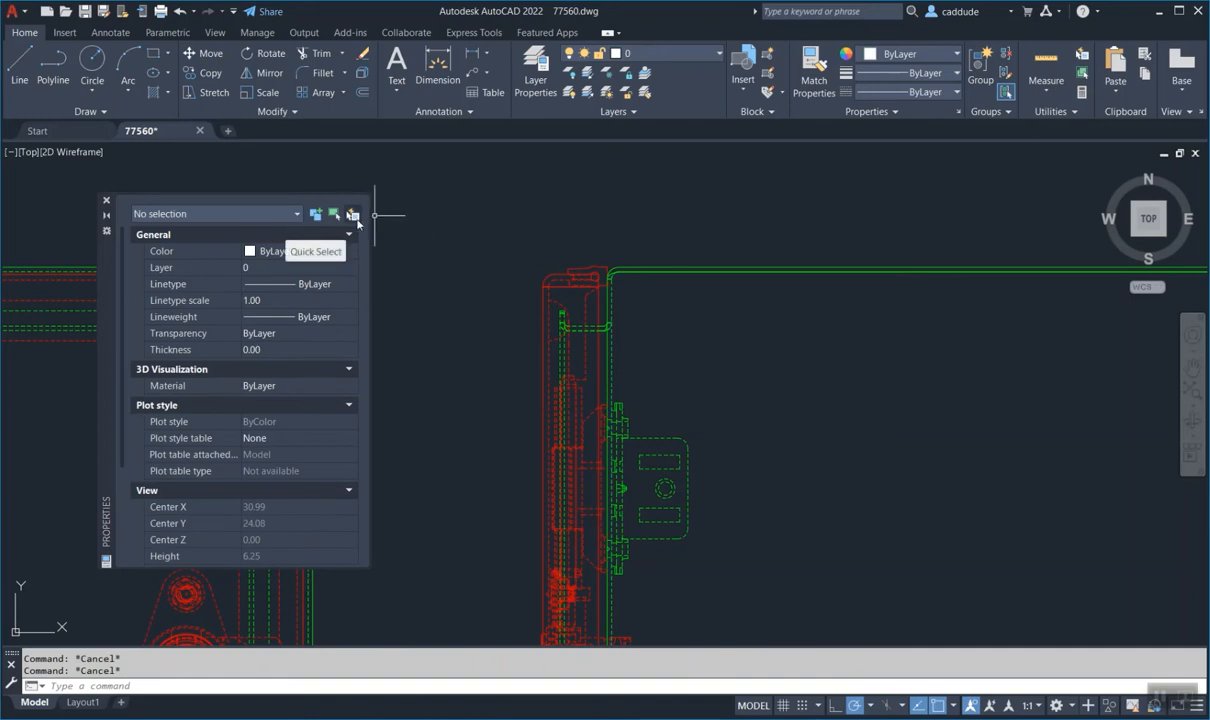
# - Create a layer named BODY_HIDDEN and assign it the HIDDEN linetype
pyautogui.middleClick(620, 217)
pyautogui.middleClick(620, 217)
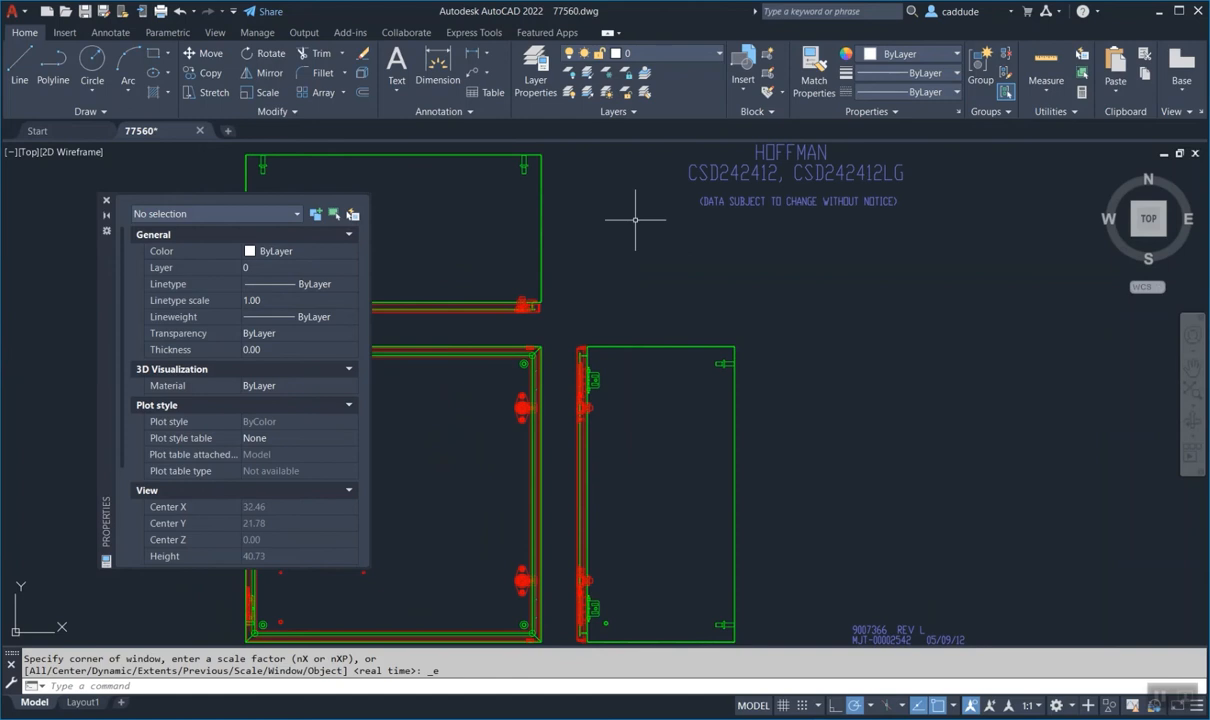
pyautogui.click(538, 70)
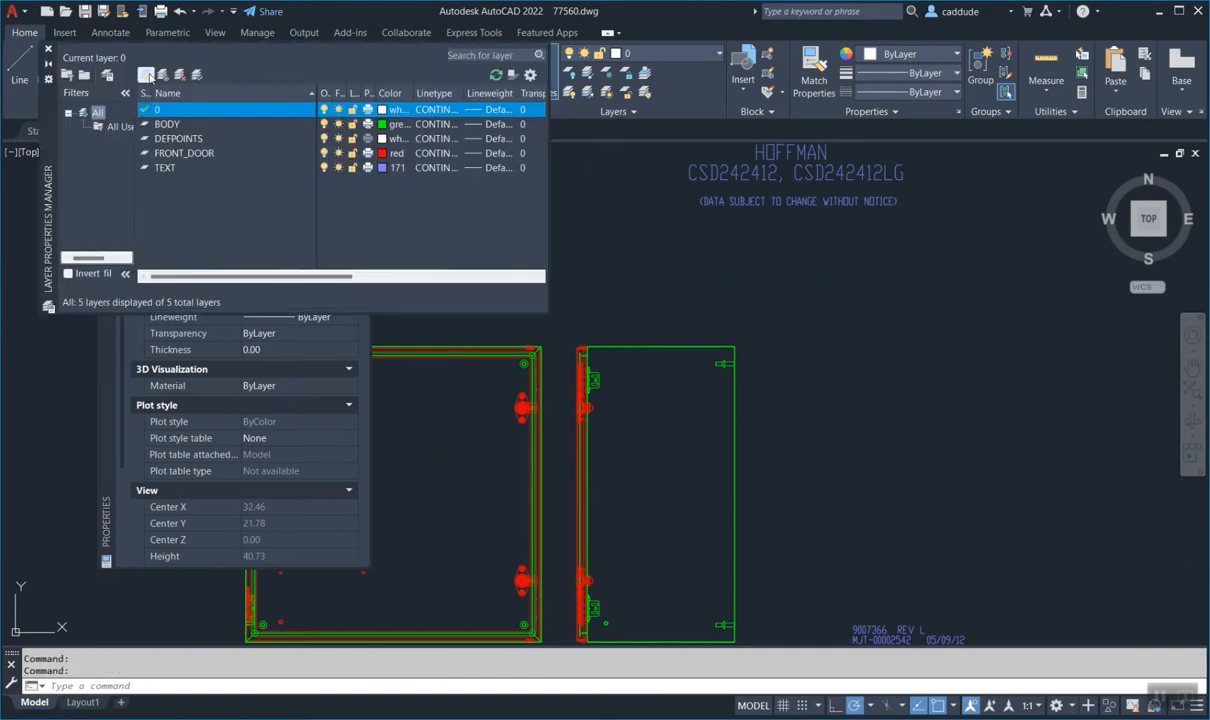
pyautogui.click(147, 75)
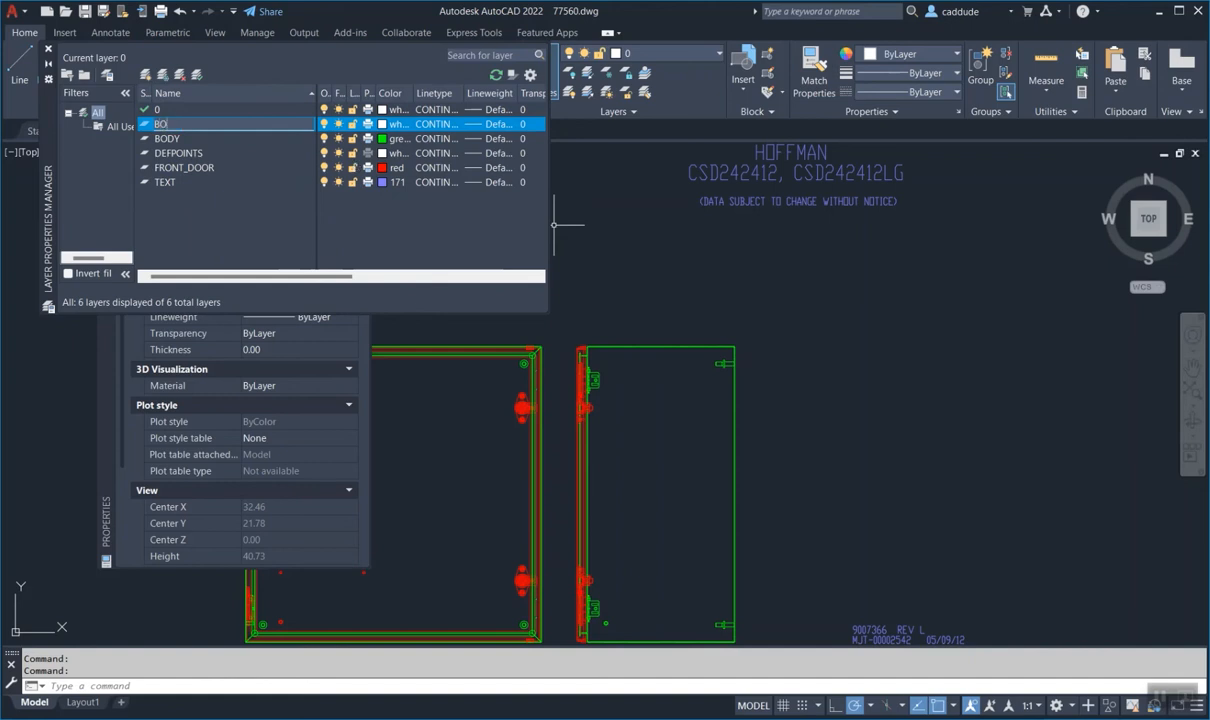
pyautogui.write('BODY_HIDDEN')
pyautogui.press('Return')
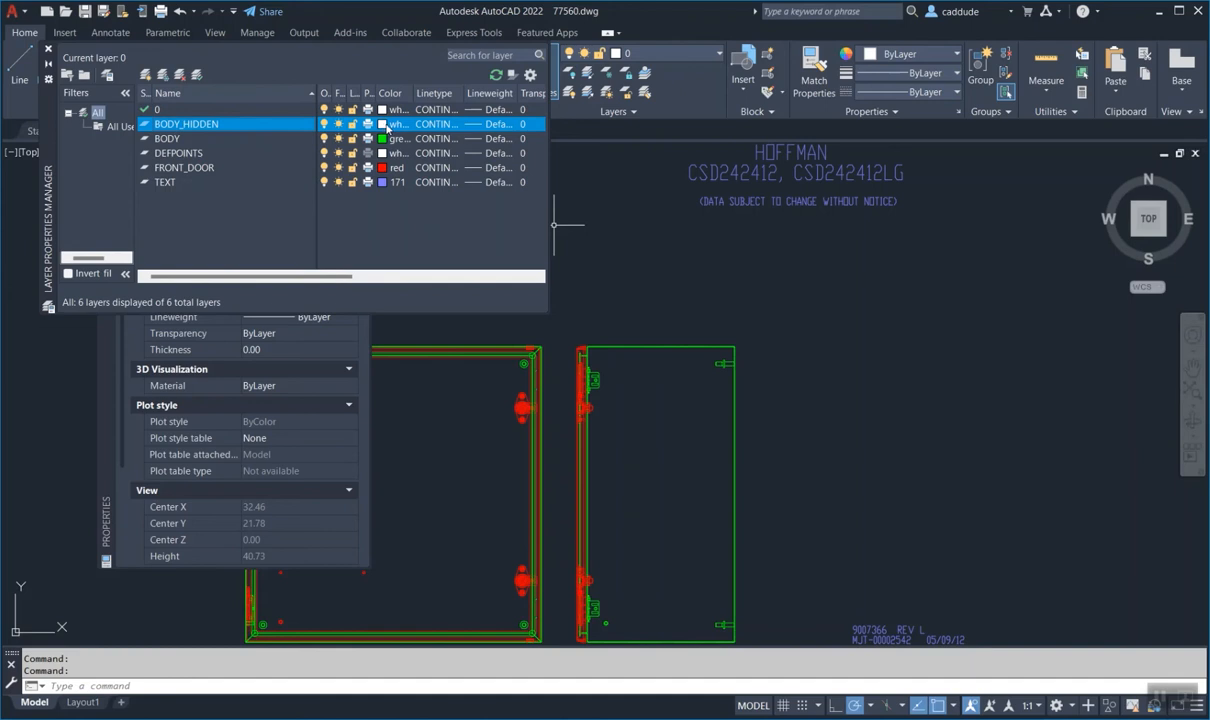
pyautogui.click(439, 125)
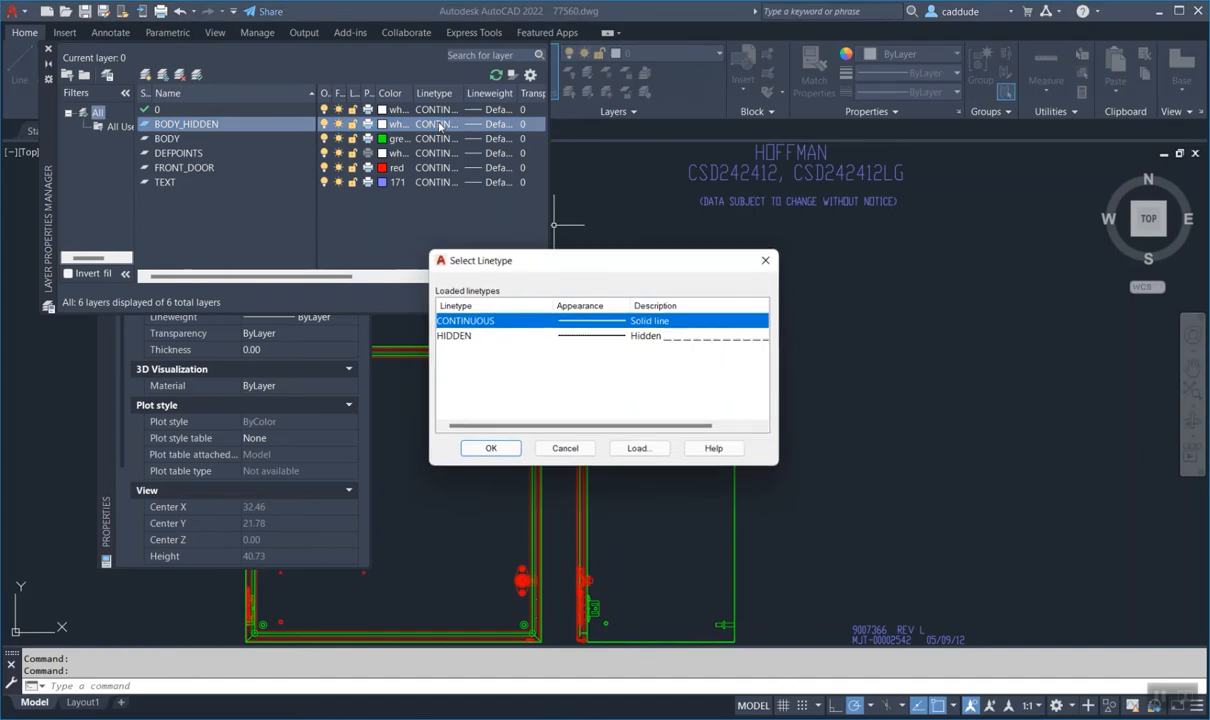
pyautogui.click(473, 338)
pyautogui.click(489, 451)
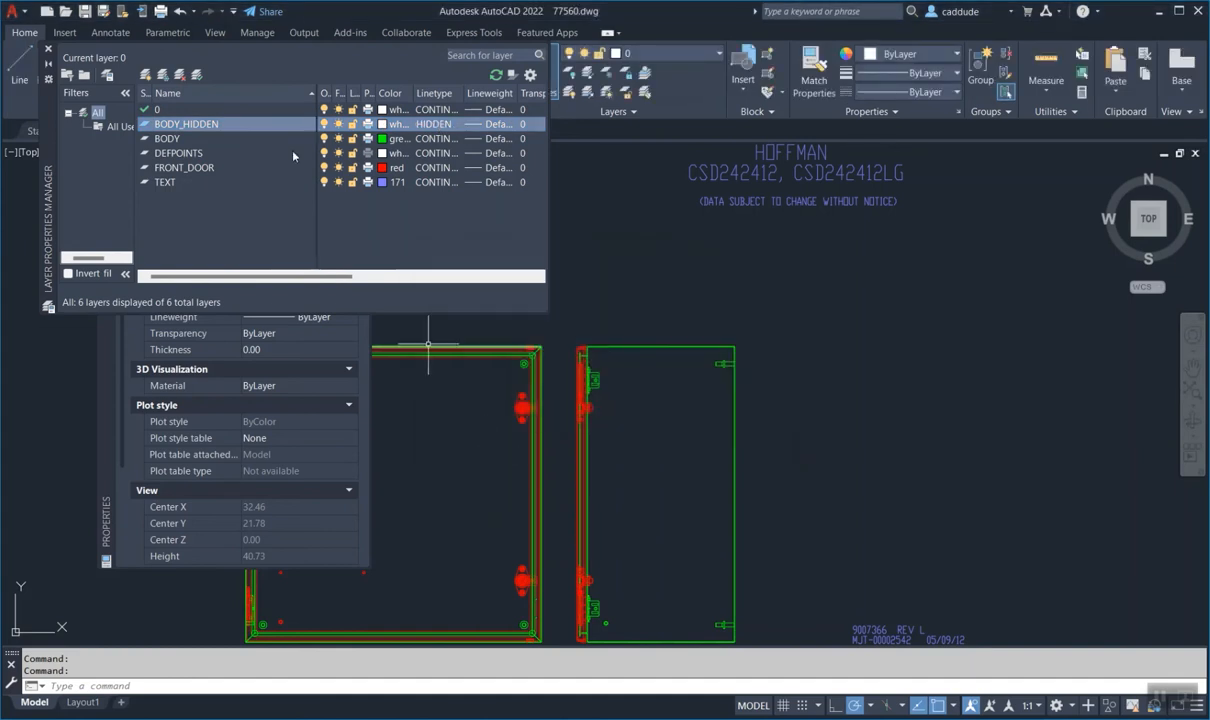
# - Create another layer based on FRONT_DOOR and name it FRONT_DORR_HIDDEN
pyautogui.click(184, 168)
pyautogui.click(145, 76)
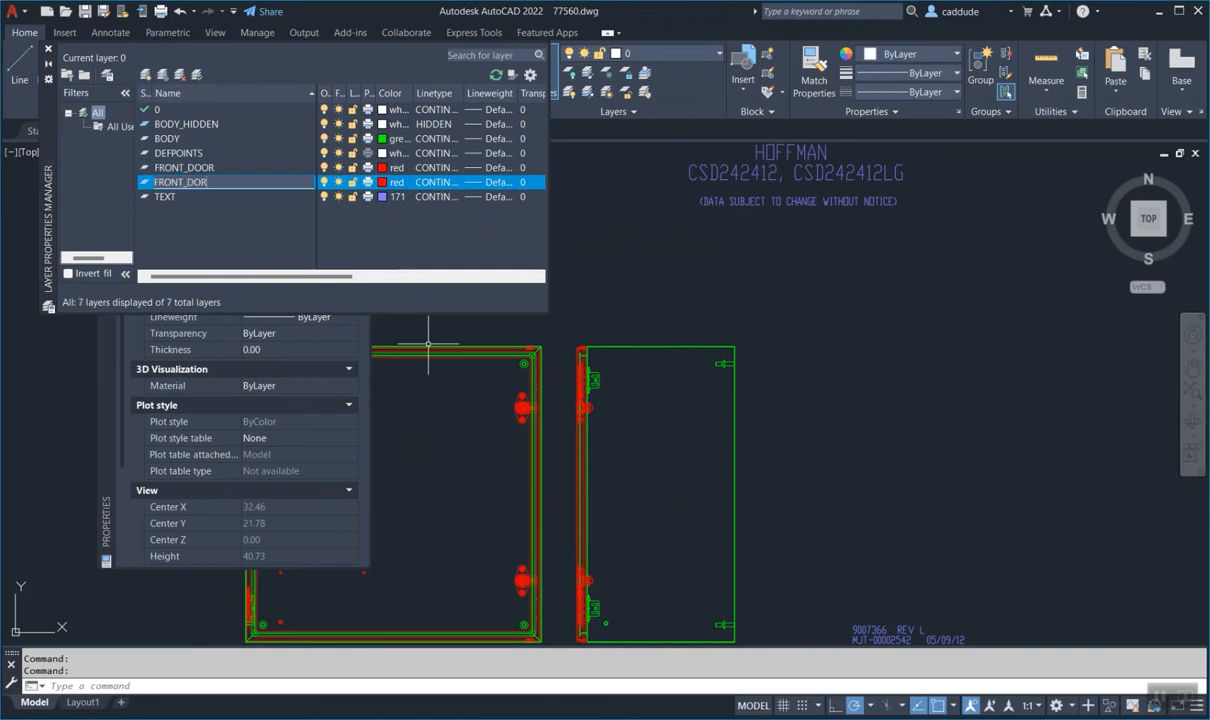
pyautogui.write('FRONT_DORR_HIDDEN')
pyautogui.press('Return')
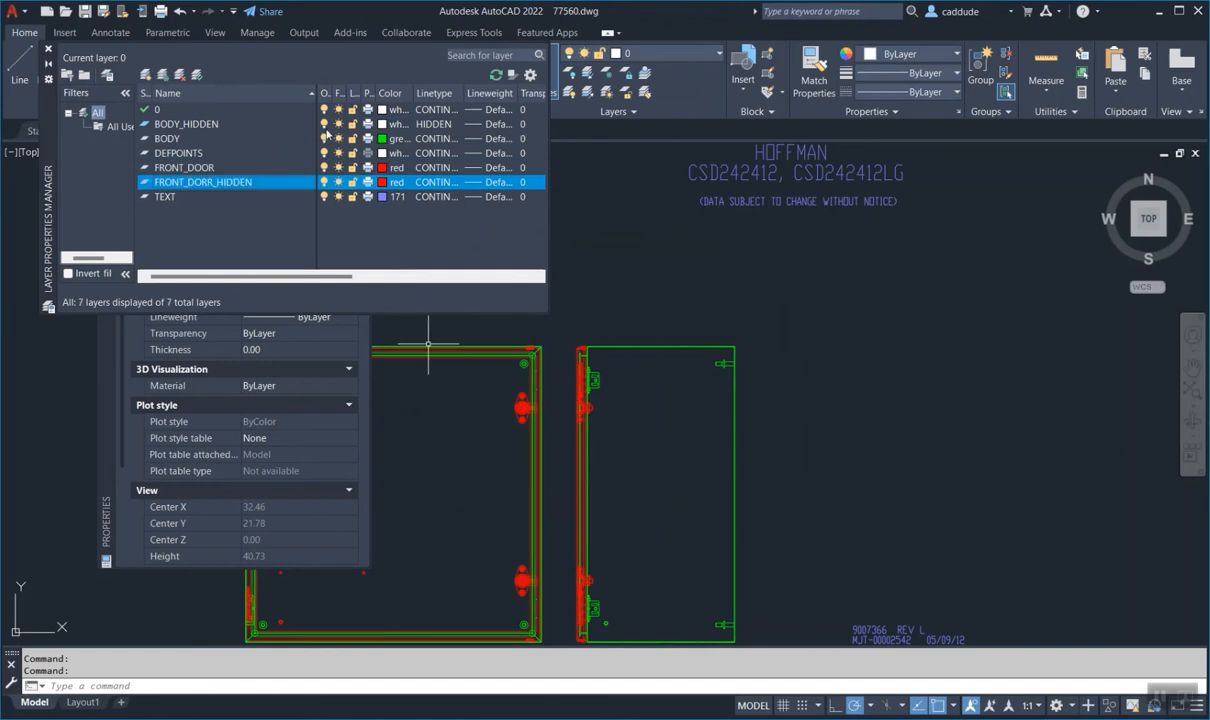
# - Set the FRONT_DORR_HIDDEN layer's color to white and its linetype to HIDDEN
pyautogui.click(380, 186)
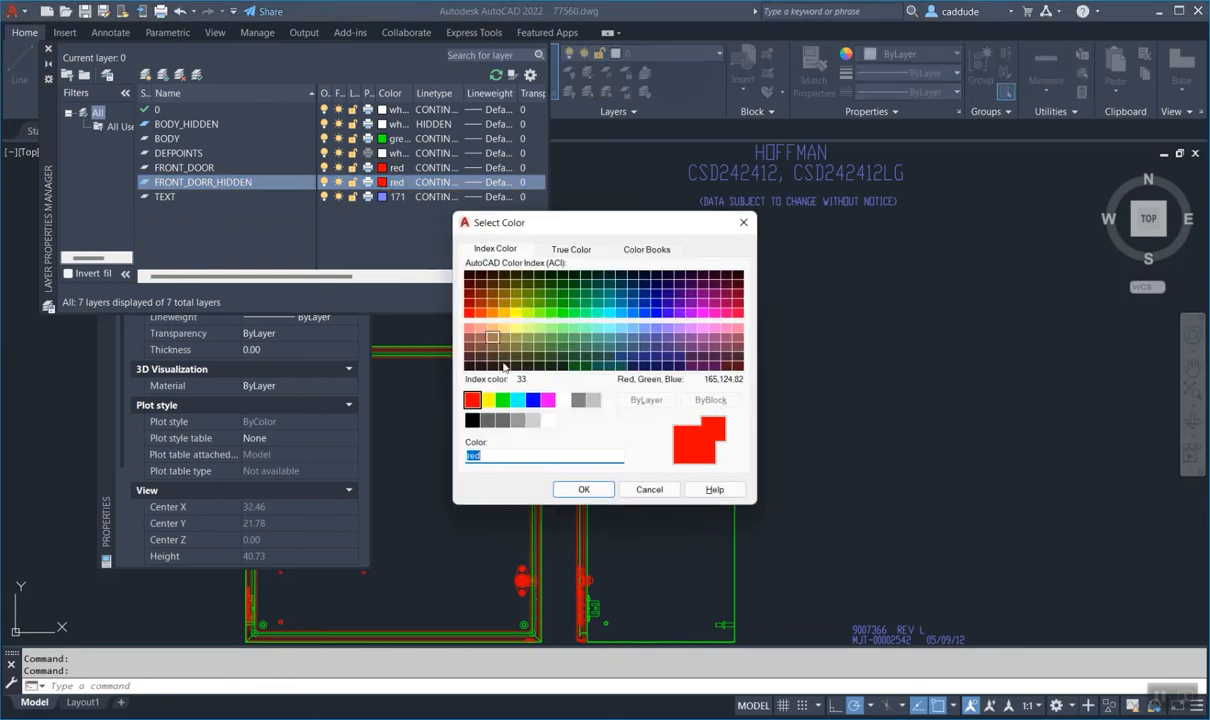
pyautogui.click(563, 400)
pyautogui.click(597, 494)
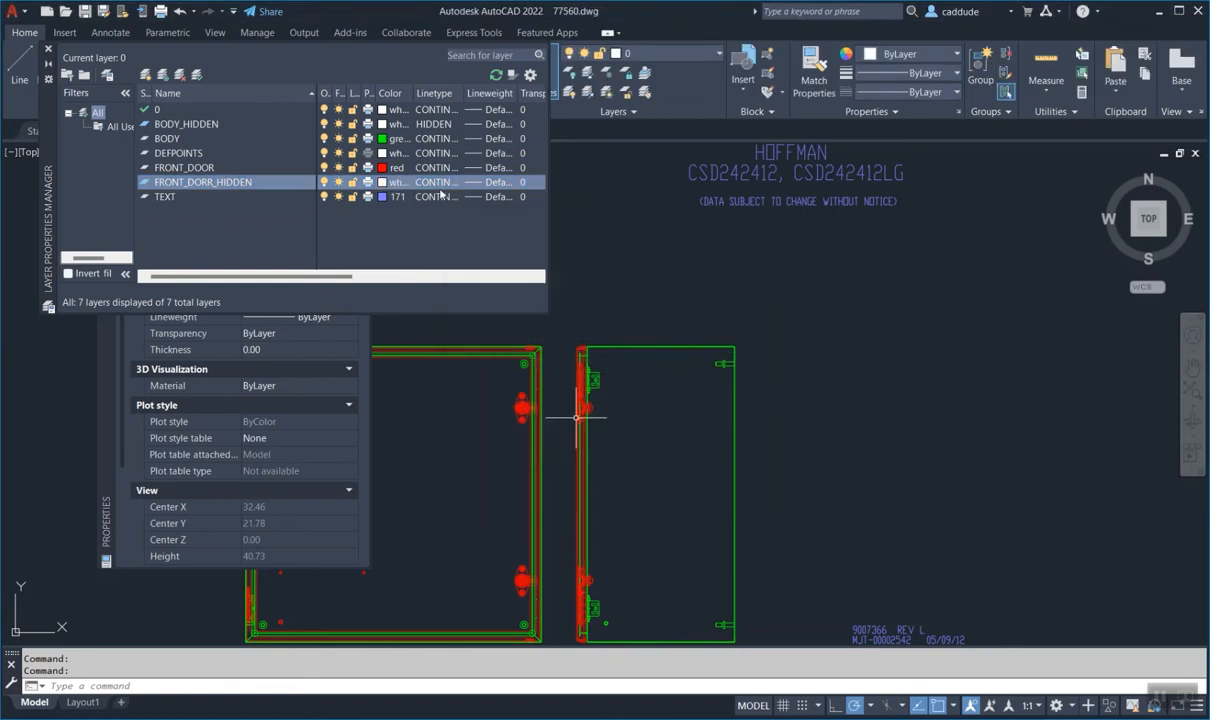
pyautogui.click(440, 183)
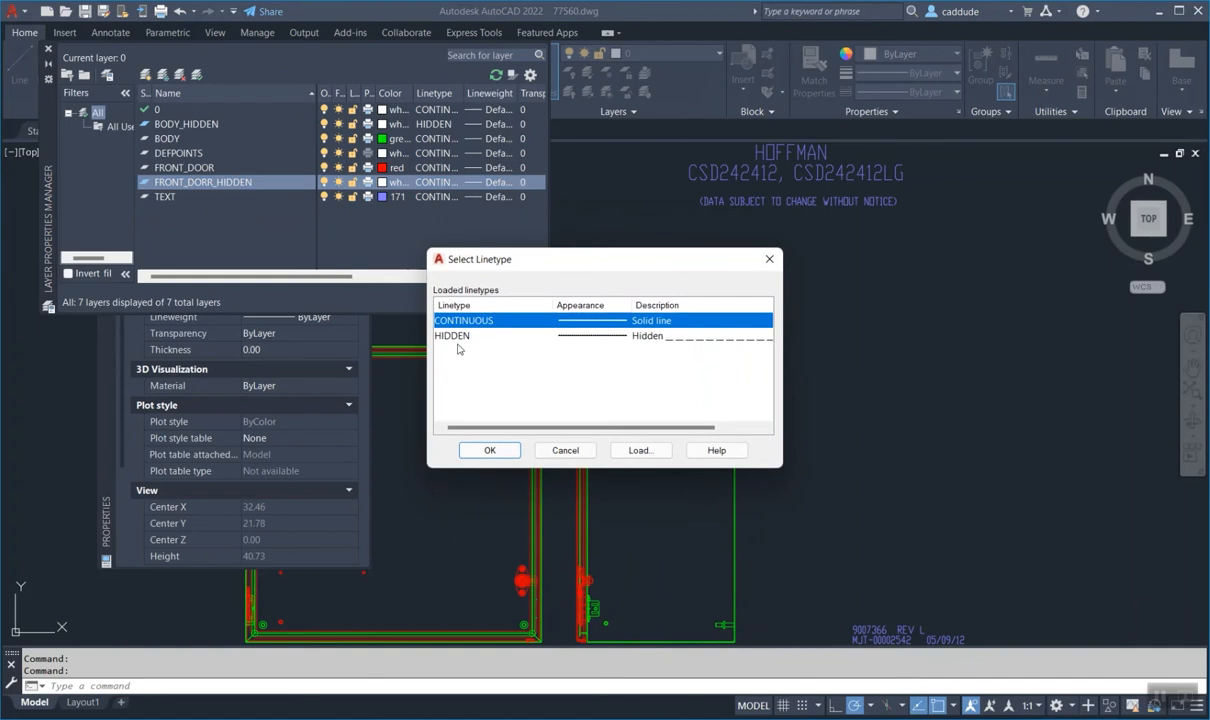
pyautogui.click(458, 348)
pyautogui.click(452, 336)
pyautogui.click(490, 450)
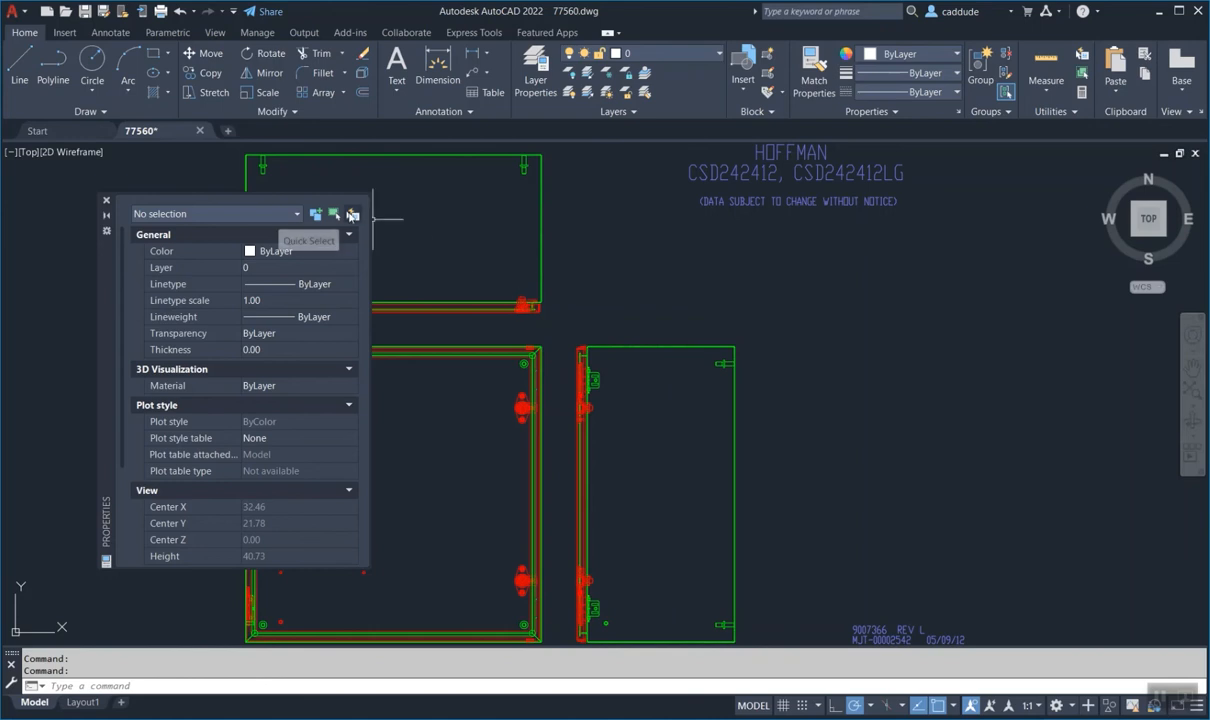
# - Use Quick Select on the entire drawing to select all objects whose layer equals FRONT_DOOR
pyautogui.click(352, 215)
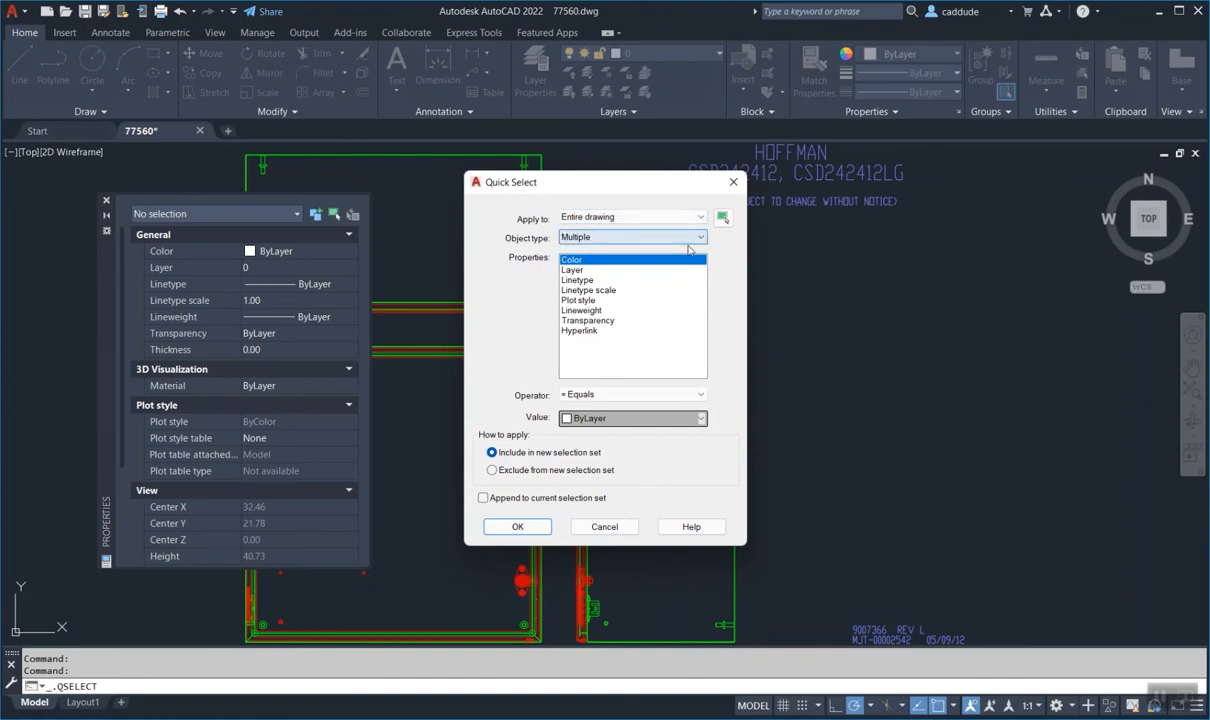
pyautogui.click(574, 270)
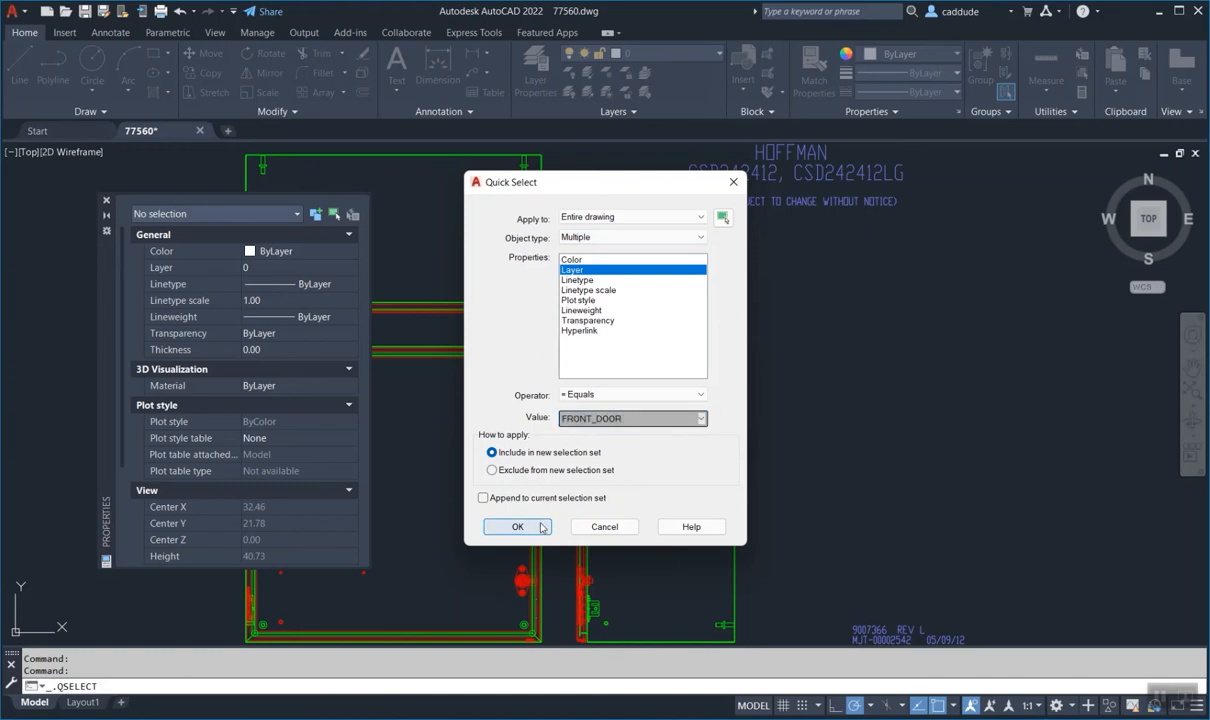
pyautogui.click(517, 527)
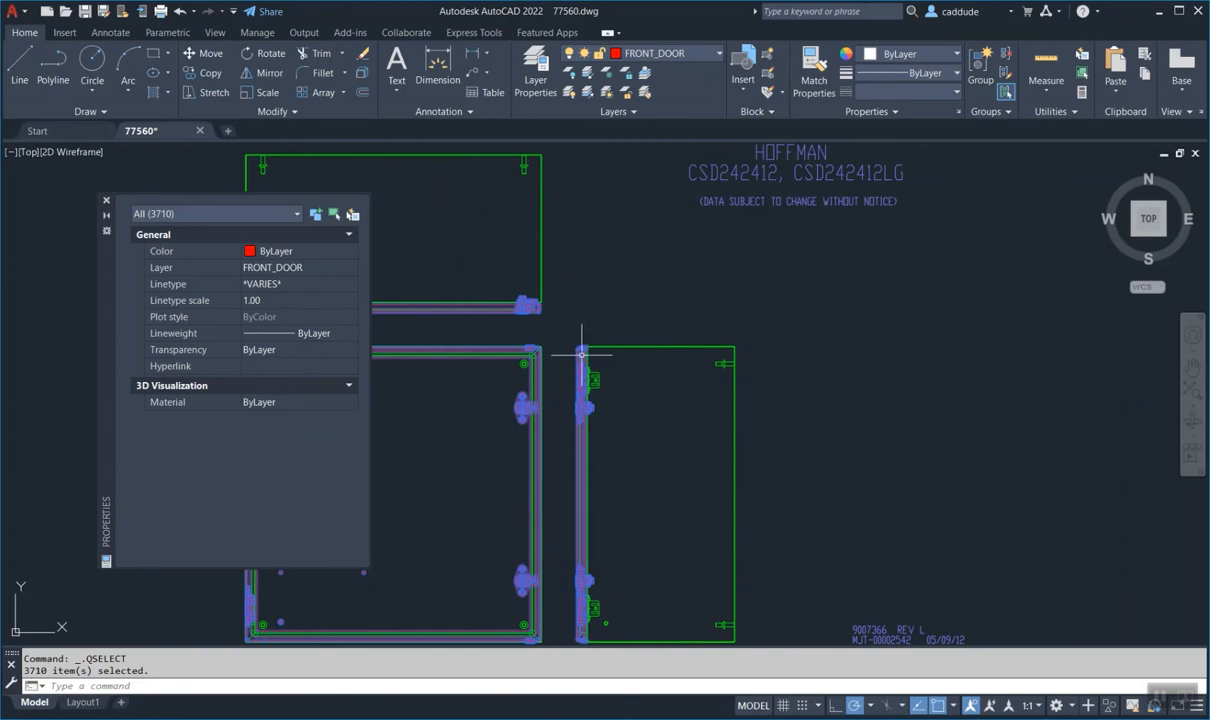
pyautogui.scroll(6, 598, 347)
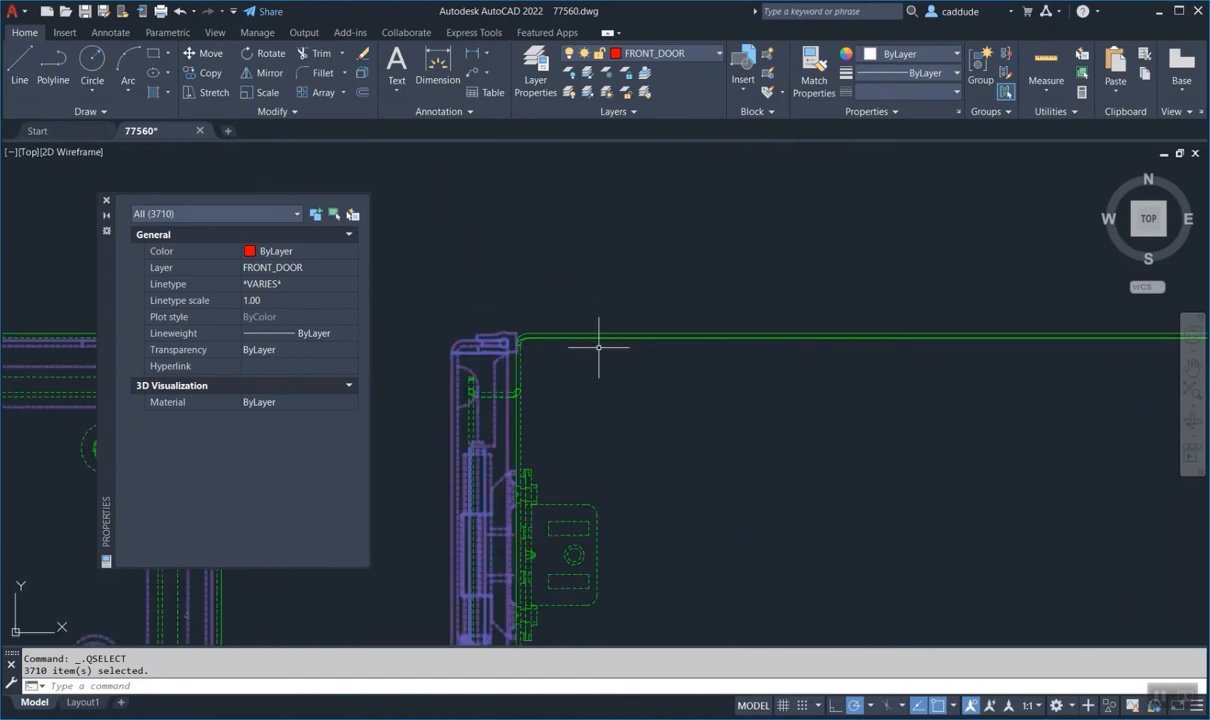
pyautogui.scroll(4, 483, 375)
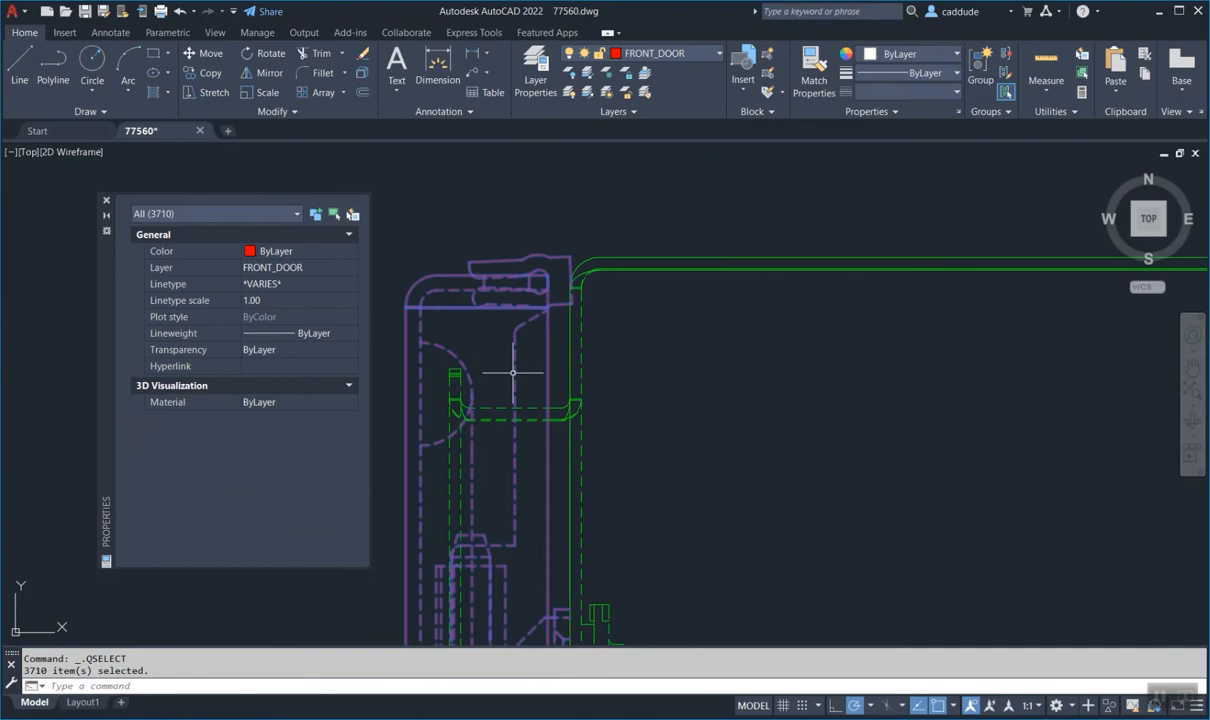
# - Reselect every object on the FRONT_DOOR layer by running Quick Select on the entire drawing with Layer equal to FRONT_DOOR
pyautogui.middleClick(668, 302)
pyautogui.middleClick(668, 302)
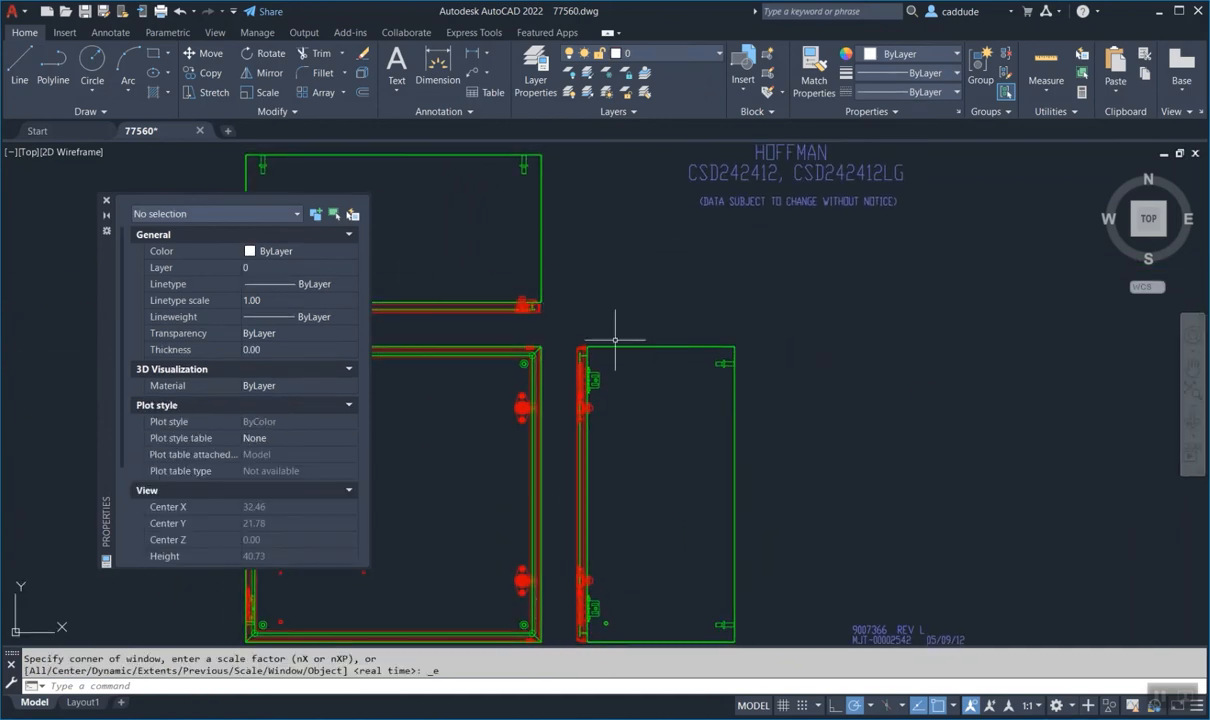
pyautogui.scroll(10, 559, 343)
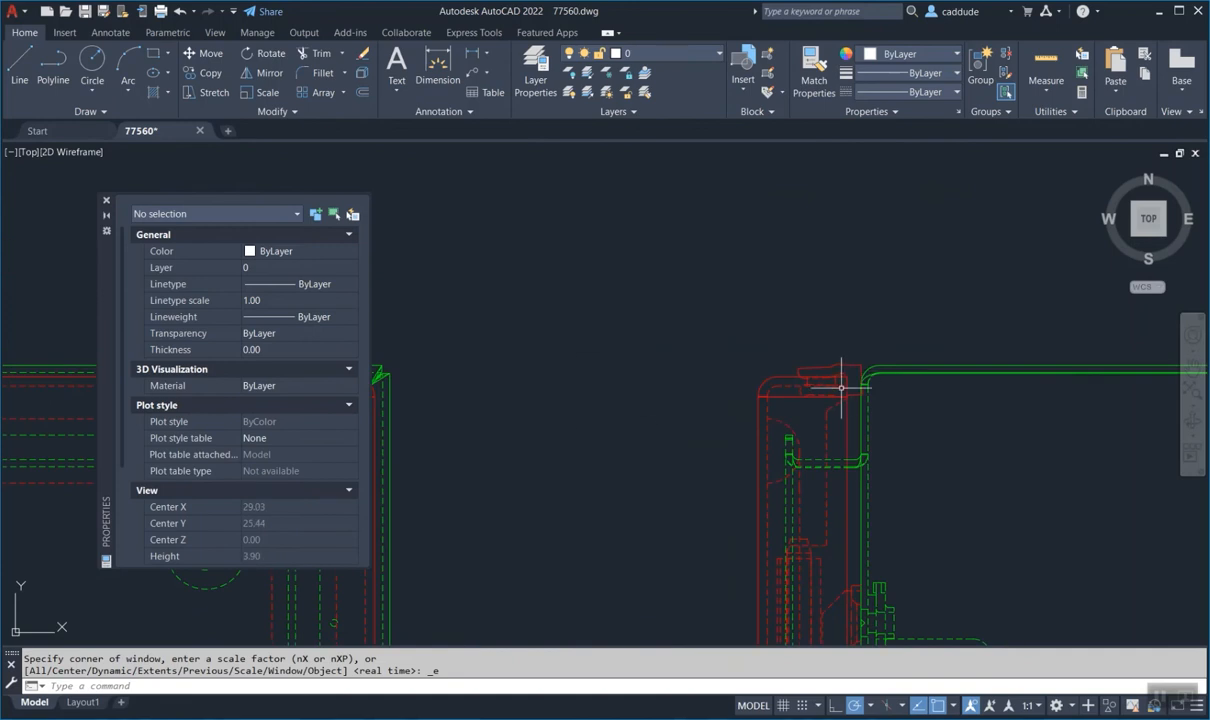
pyautogui.middleClick(686, 356)
pyautogui.middleClick(686, 356)
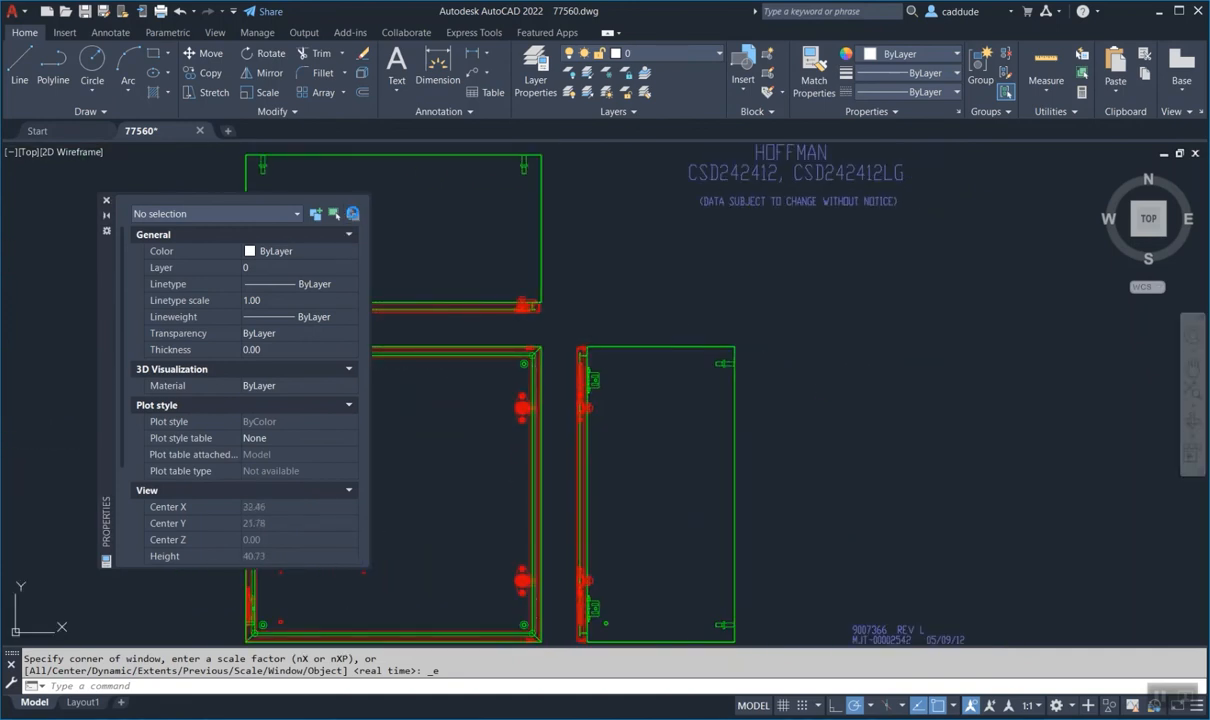
pyautogui.click(352, 213)
pyautogui.click(574, 271)
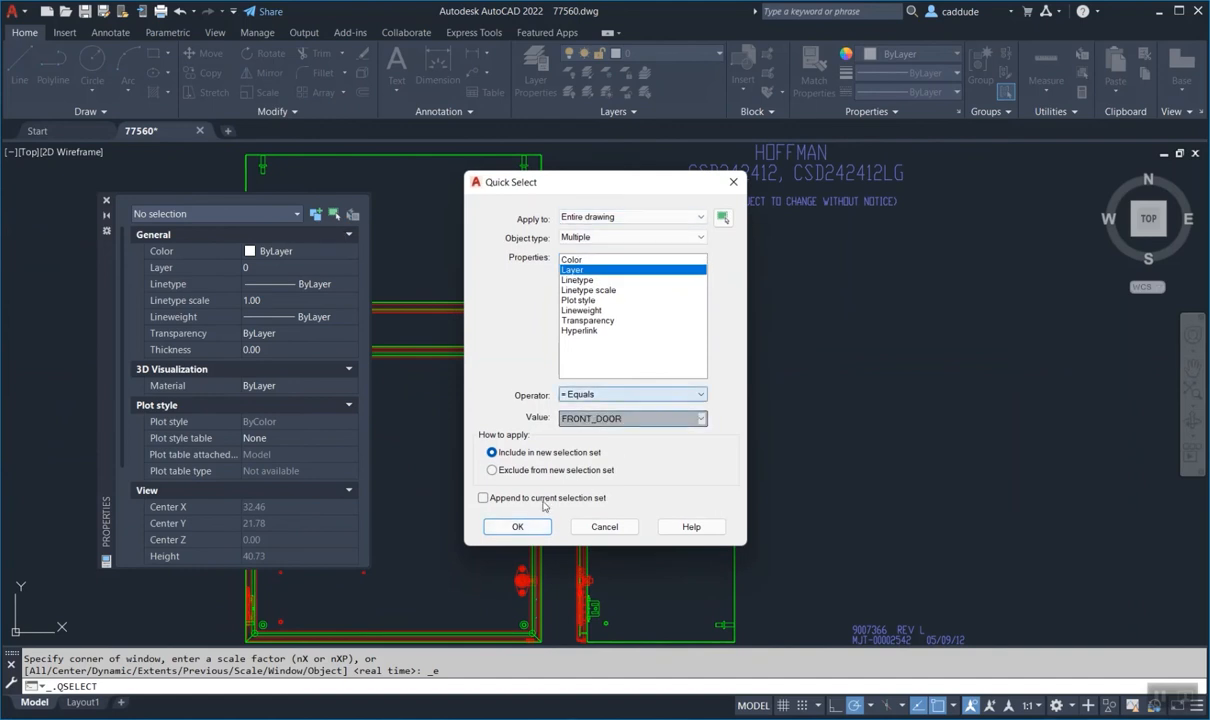
pyautogui.click(517, 527)
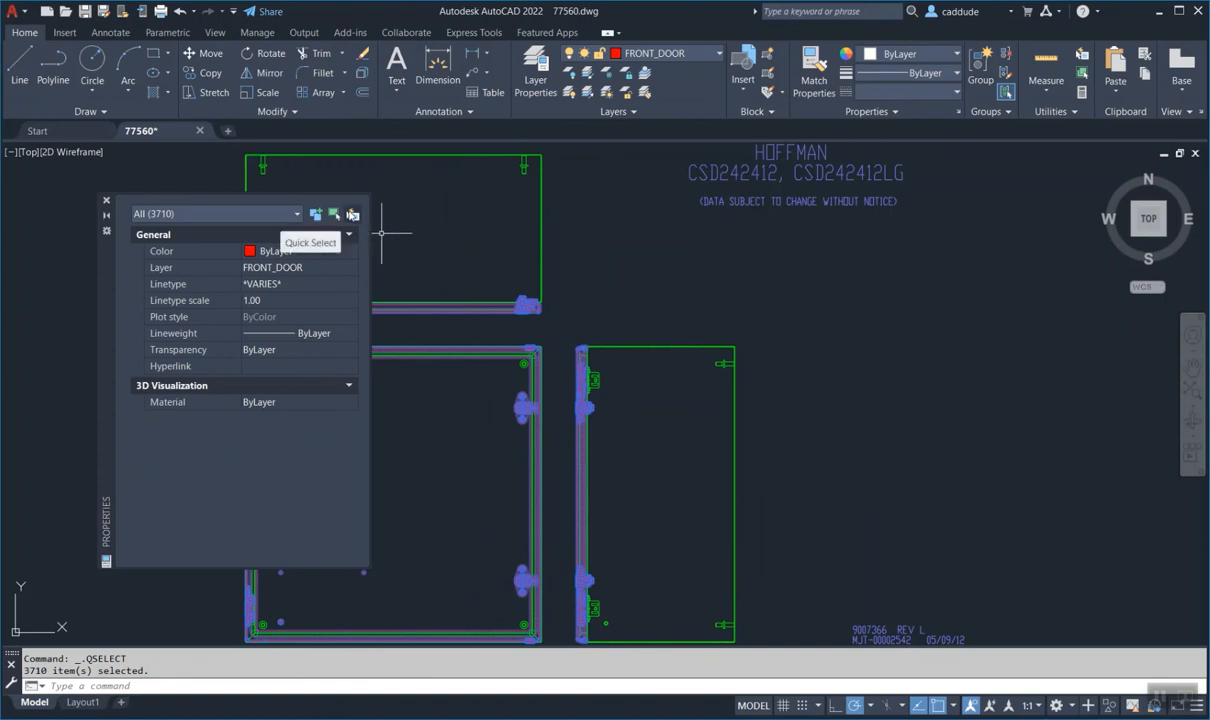
# - Narrow the current selection with Quick Select to the front door objects whose linetype equals HIDDEN
pyautogui.click(352, 214)
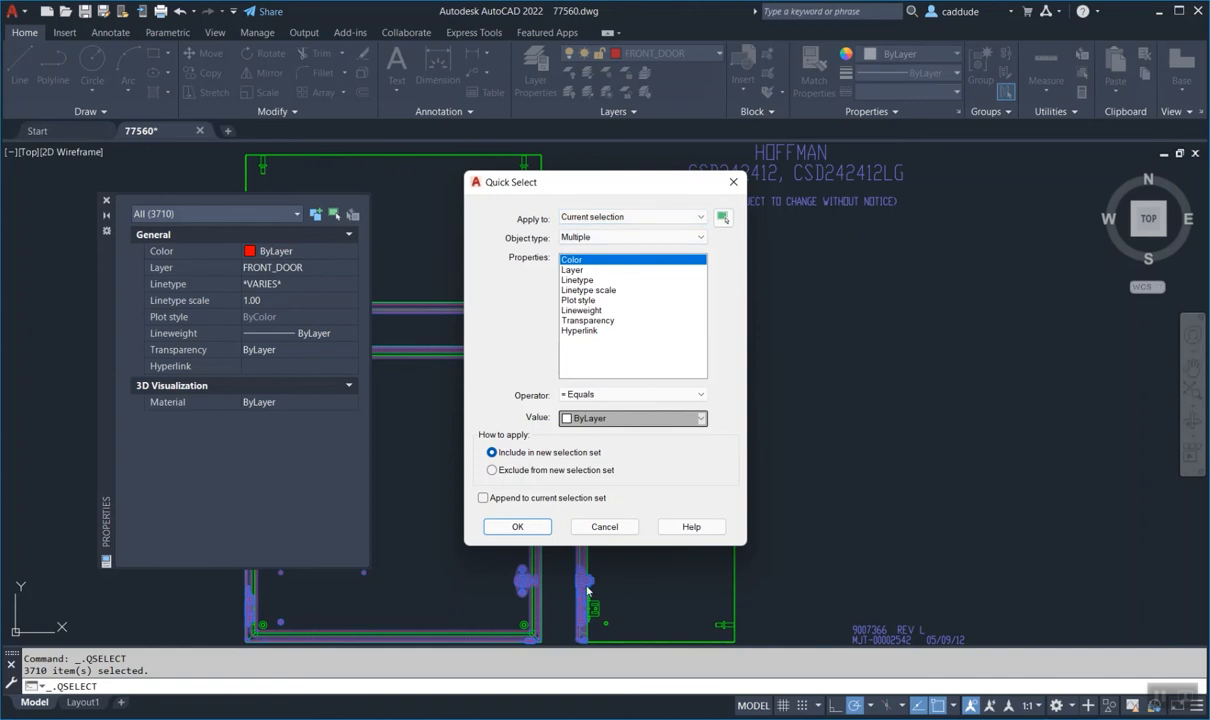
pyautogui.click(583, 281)
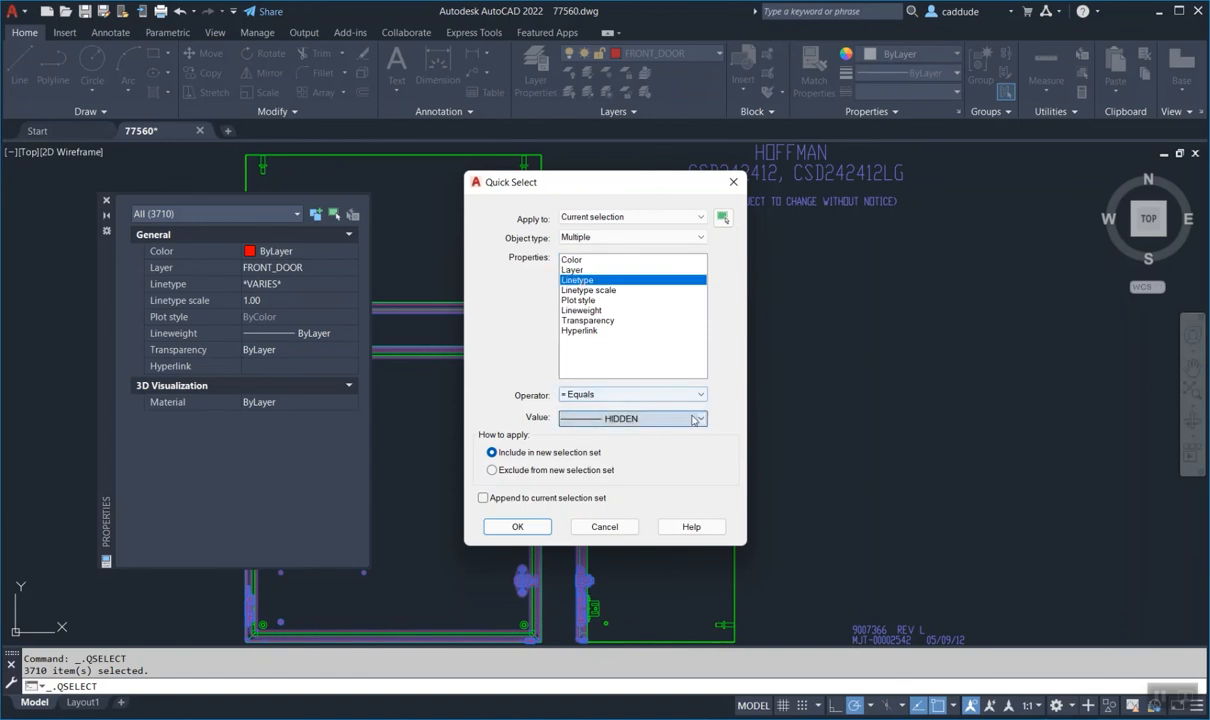
pyautogui.click(625, 419)
pyautogui.click(620, 471)
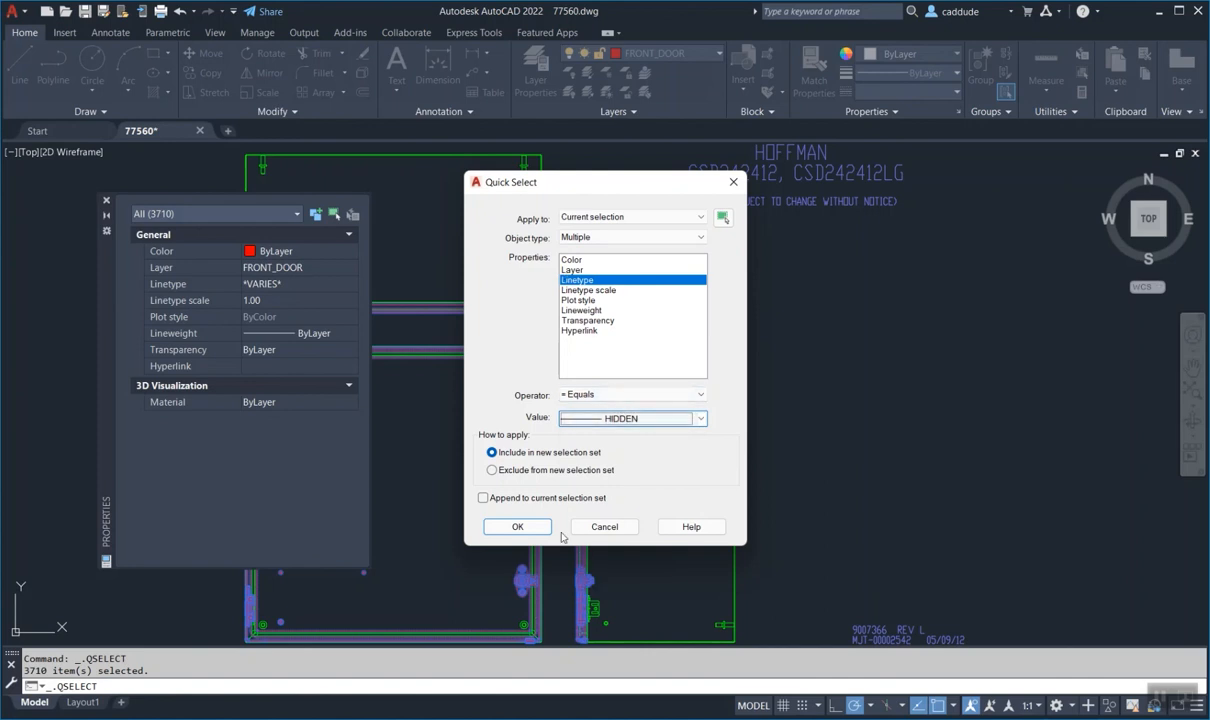
pyautogui.click(530, 527)
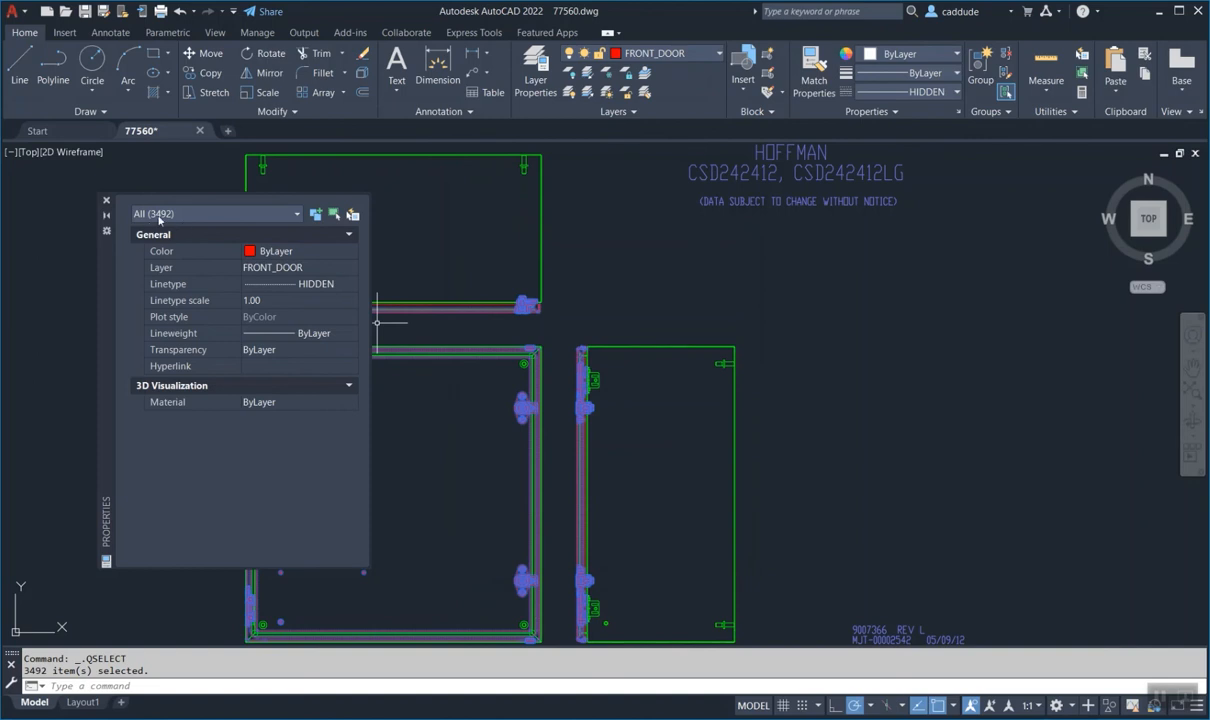
# - Move the selected hidden-line door objects to the FRONT_DORR_HIDDEN layer, set their linetype to ByLayer and clear the selection
pyautogui.click(340, 268)
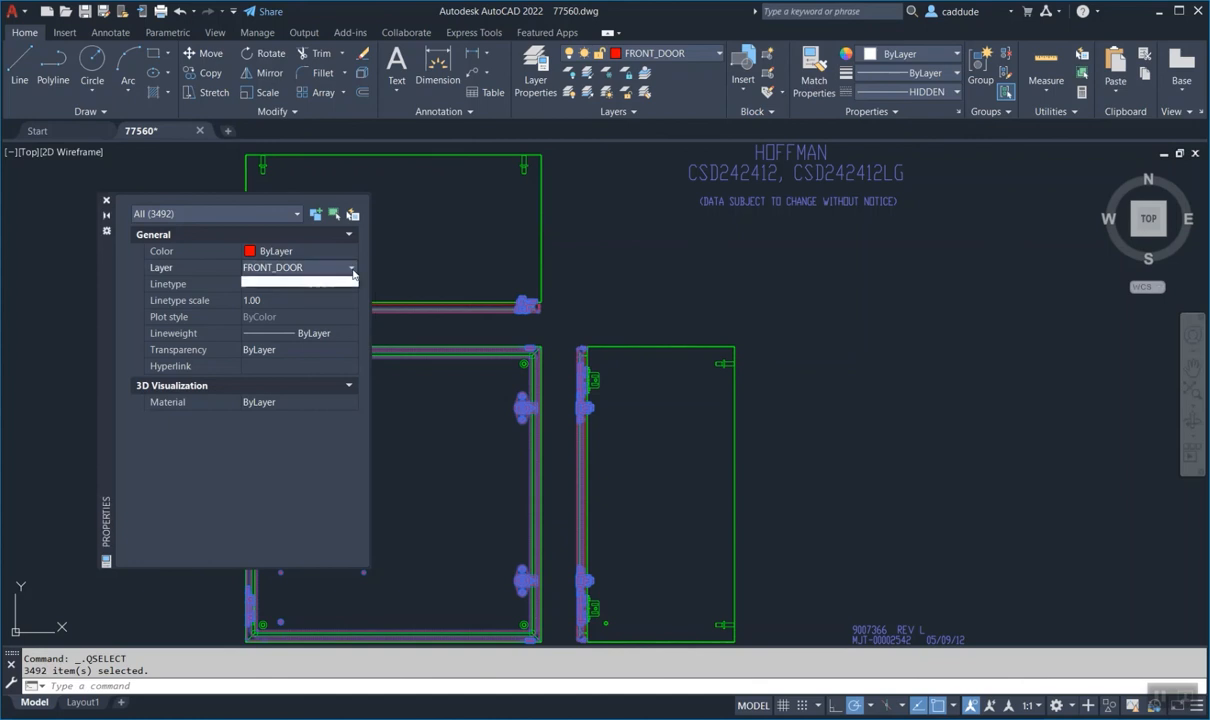
pyautogui.click(340, 268)
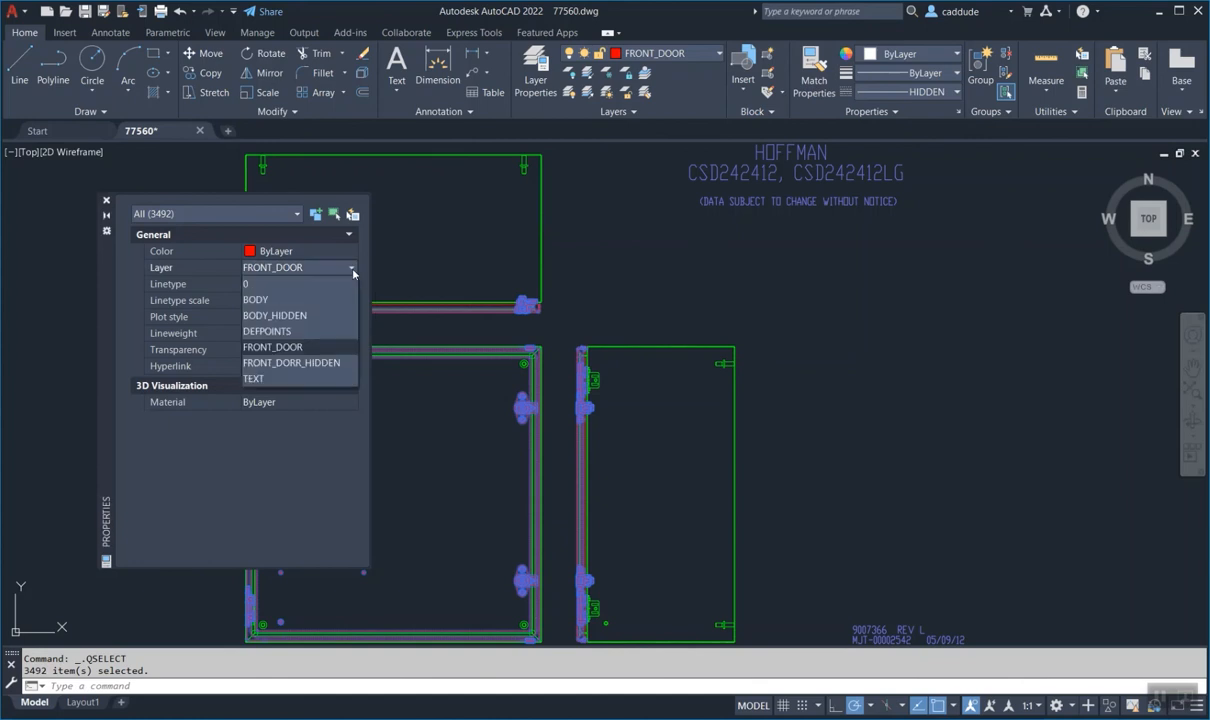
pyautogui.click(298, 366)
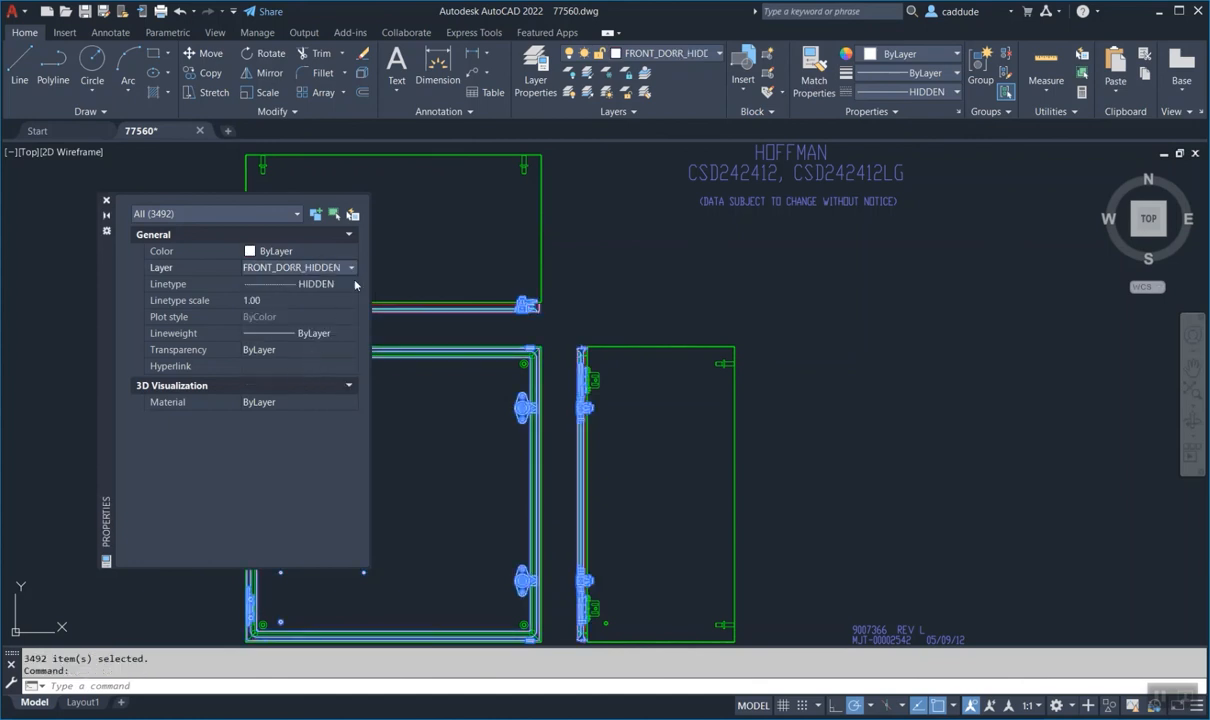
pyautogui.click(355, 285)
pyautogui.click(351, 284)
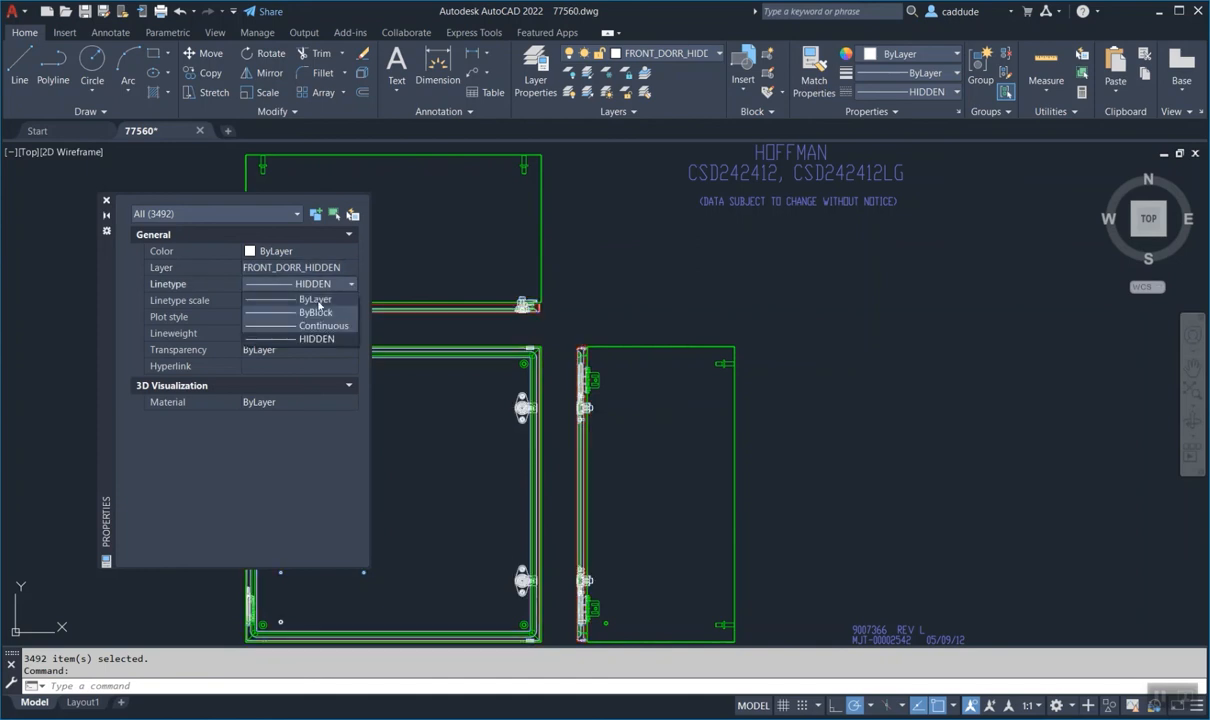
pyautogui.click(316, 300)
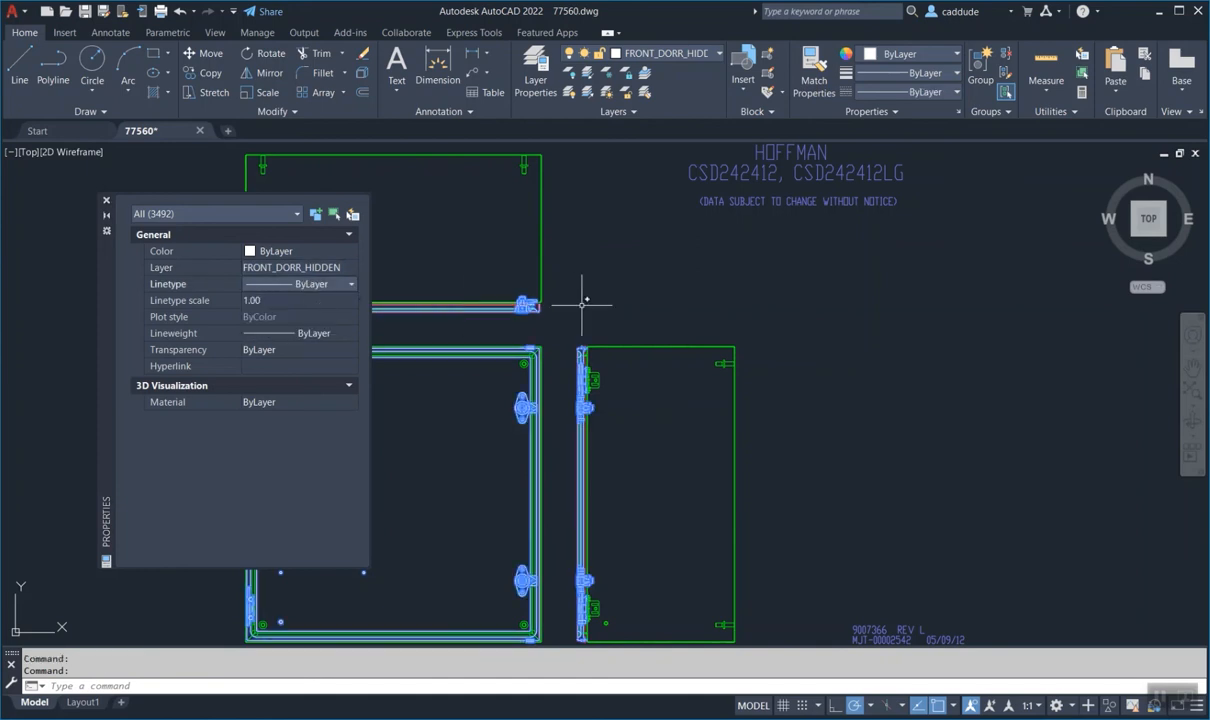
pyautogui.press('Escape')
# - Check the moved door objects by freezing the FRONT_DORR_HIDDEN layer and thawing it again
pyautogui.scroll(8, 600, 320)
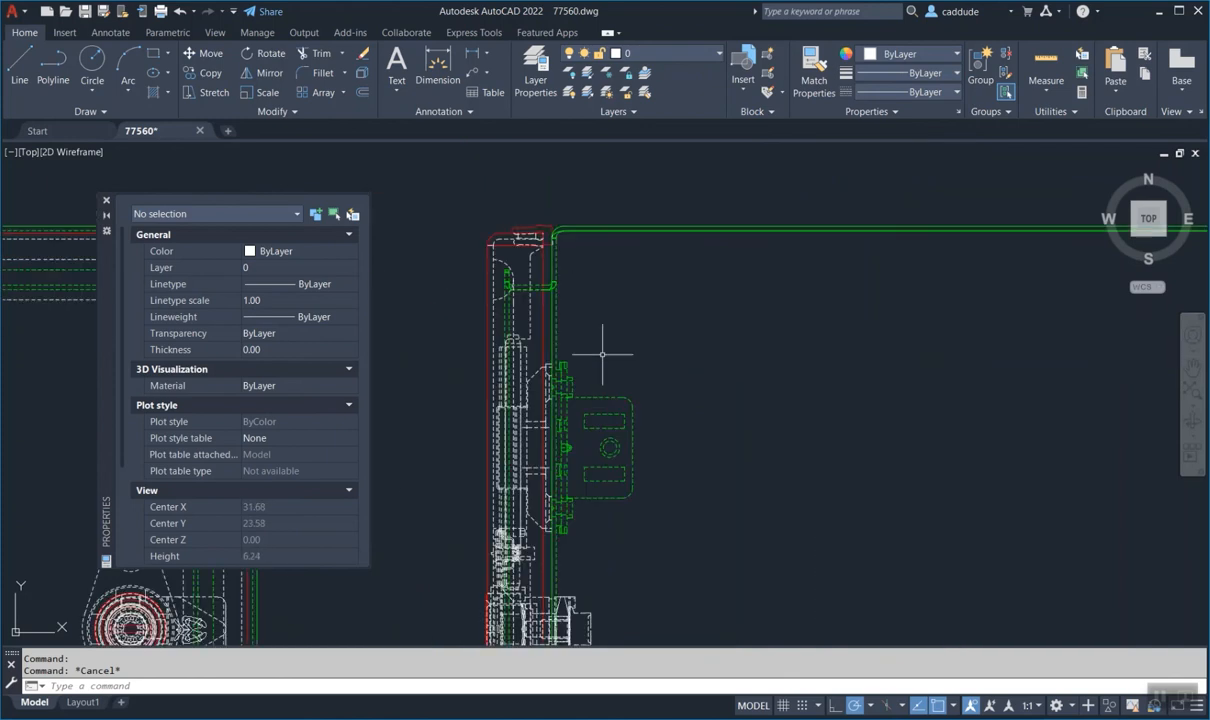
pyautogui.scroll(-3, 500, 206)
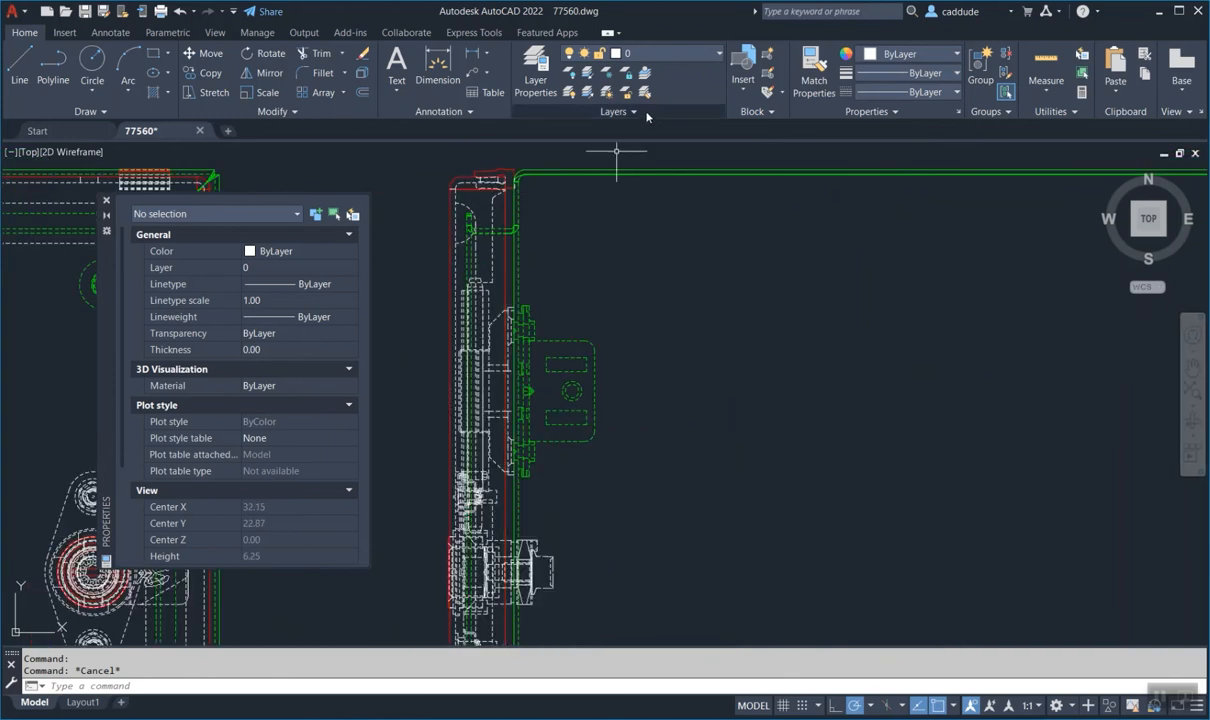
pyautogui.click(700, 56)
pyautogui.click(580, 167)
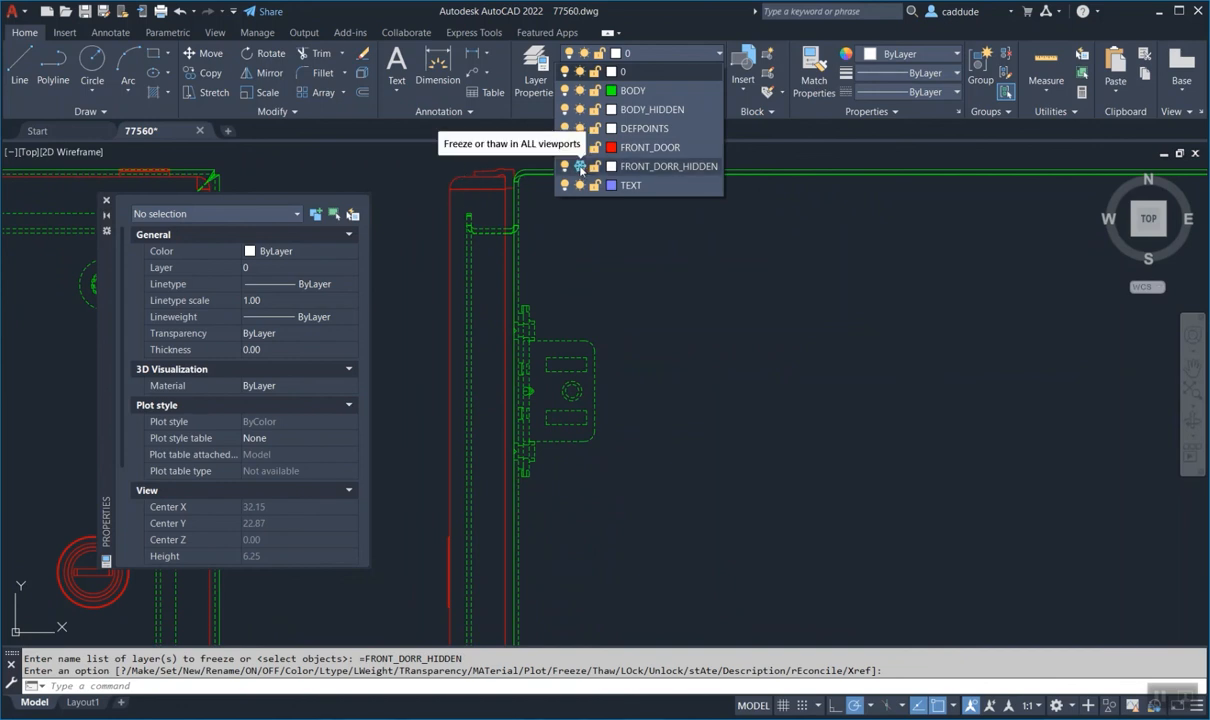
pyautogui.click(580, 167)
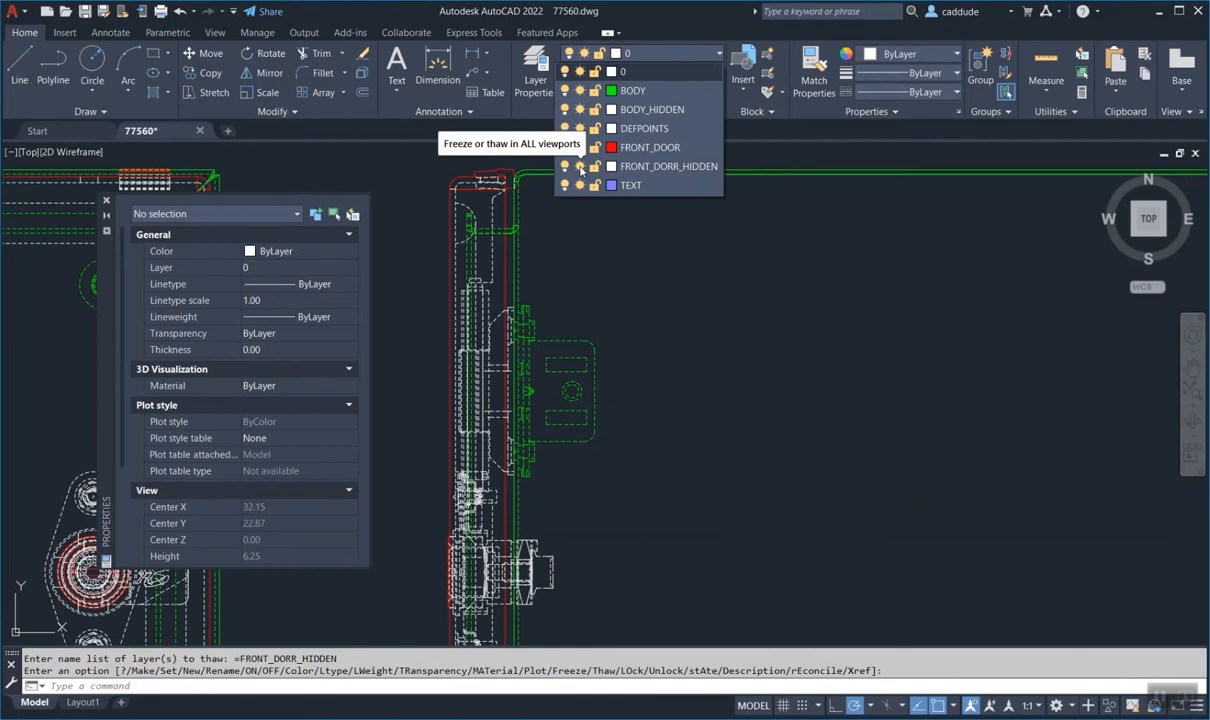
pyautogui.click(745, 245)
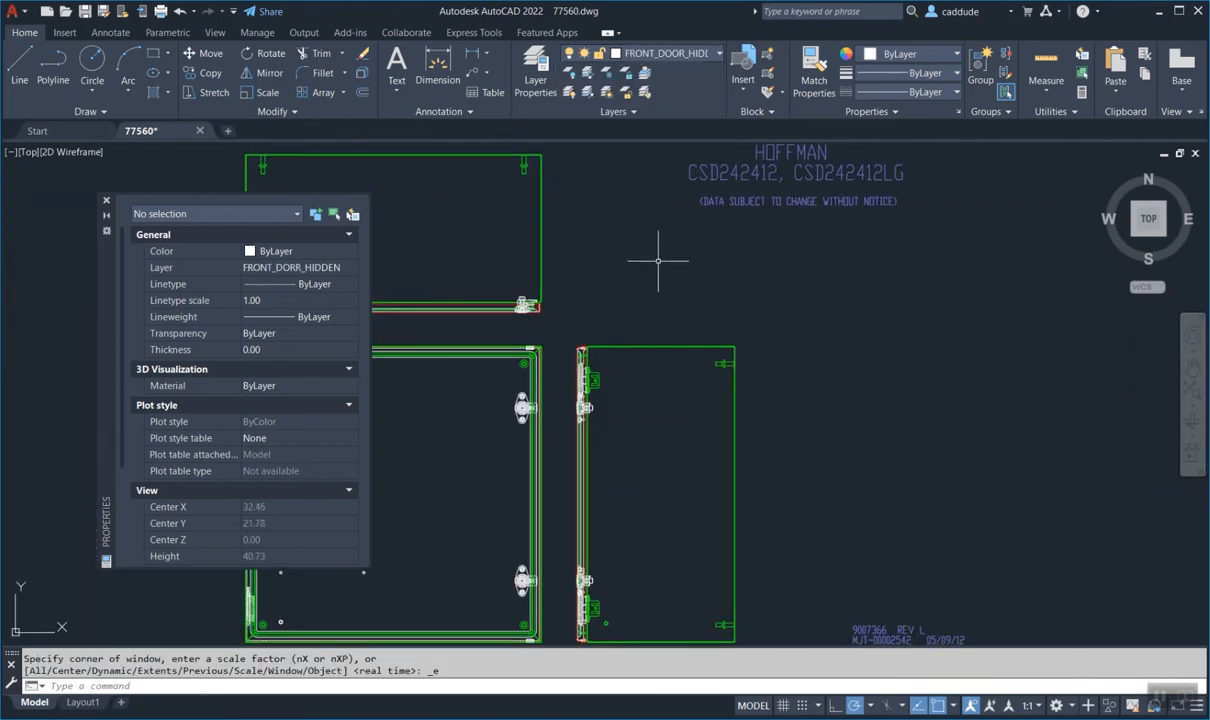
# - Use Quick Select on the entire drawing to select all objects whose layer equals BODY
pyautogui.click(353, 214)
pyautogui.click(573, 272)
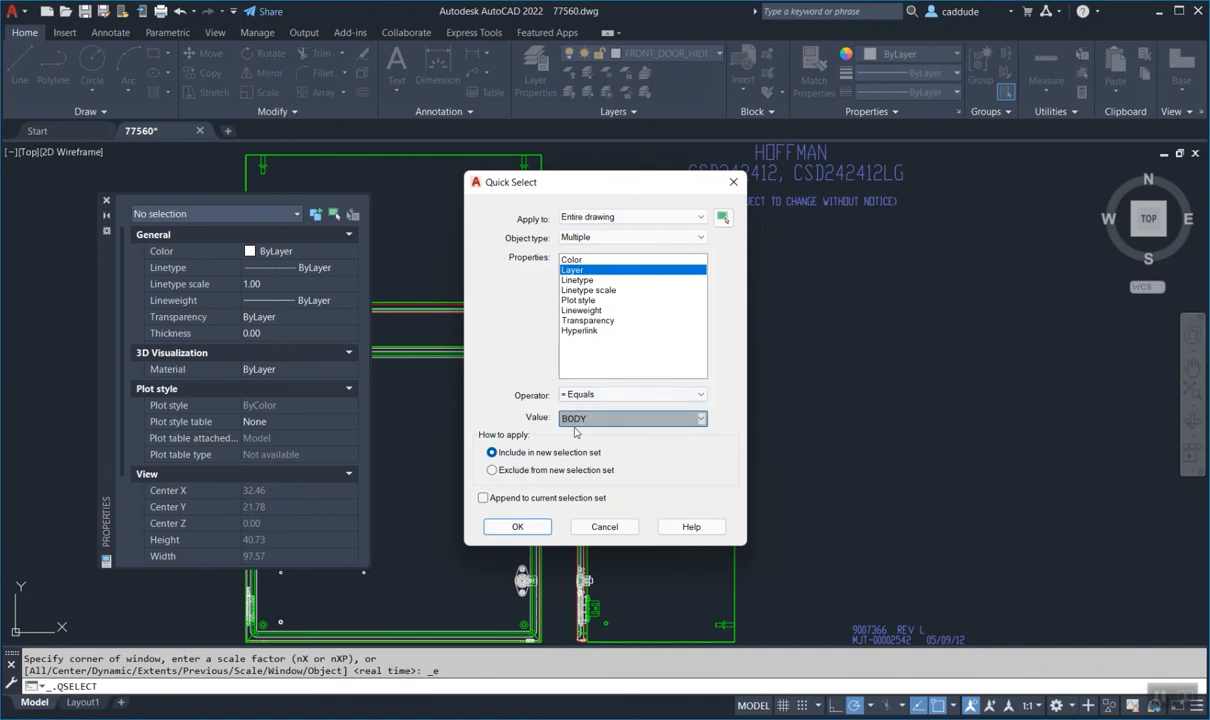
pyautogui.click(521, 529)
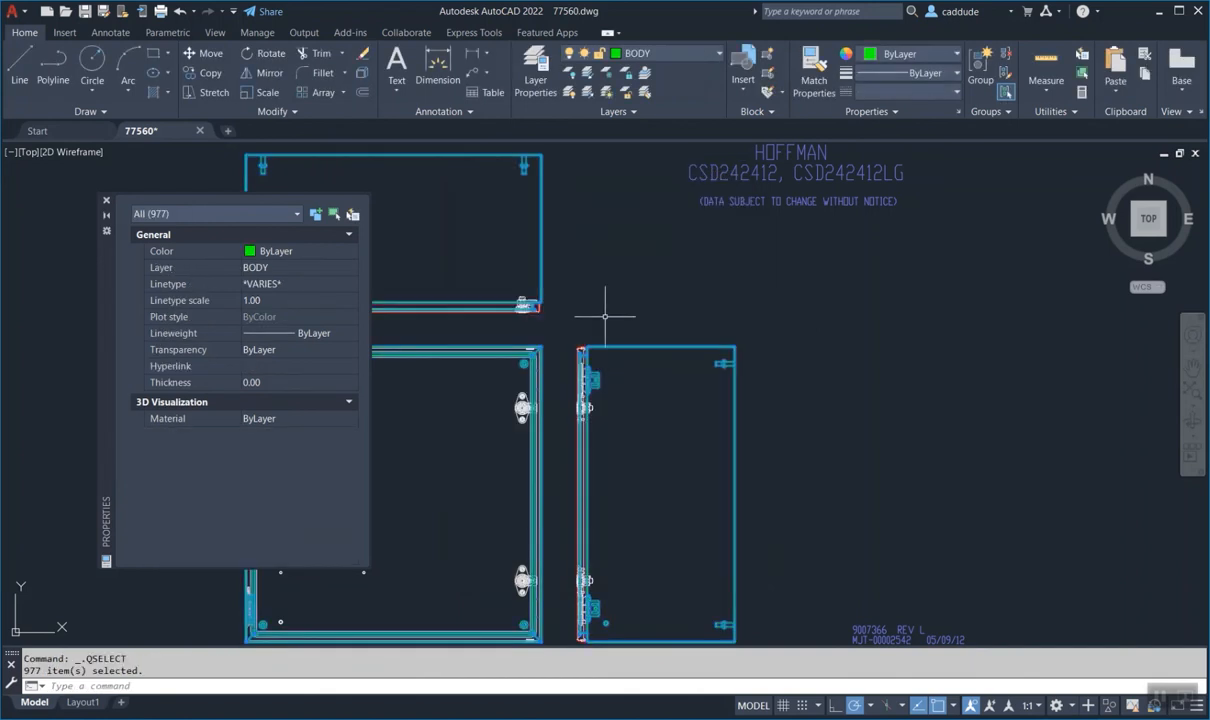
# - Narrow the current BODY selection with Quick Select to objects whose linetype is Not Equal to CONTINUOUS
pyautogui.click(354, 216)
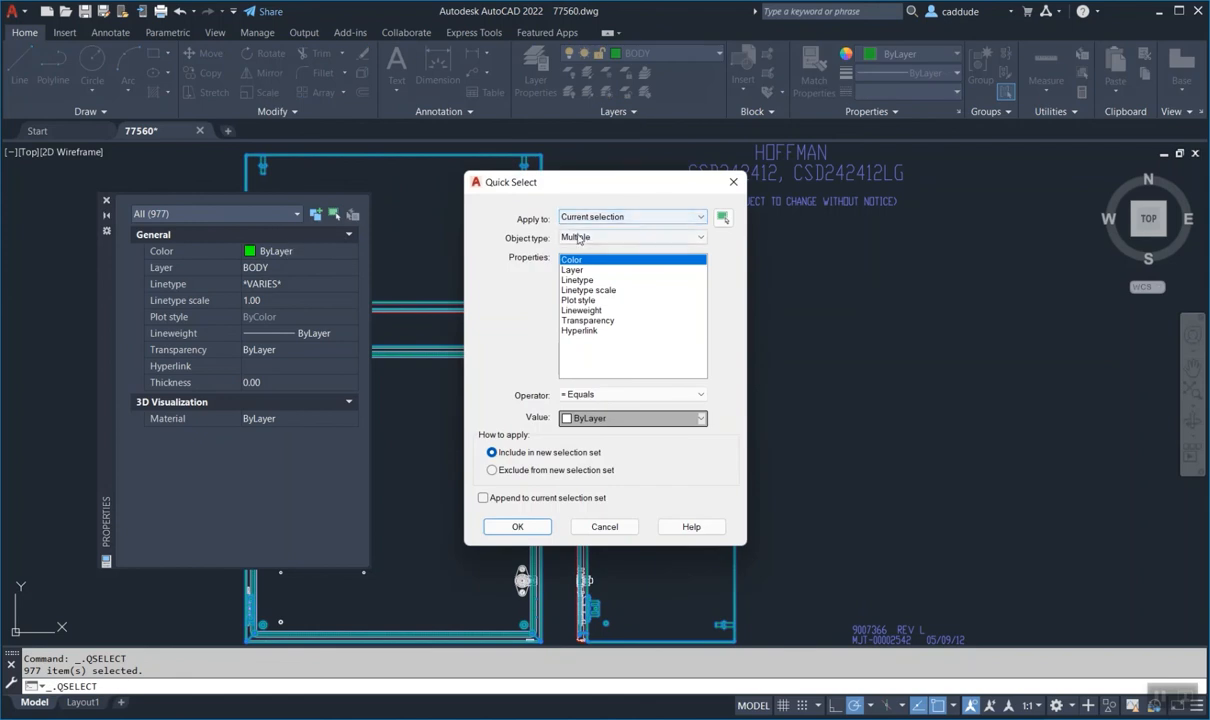
pyautogui.click(587, 289)
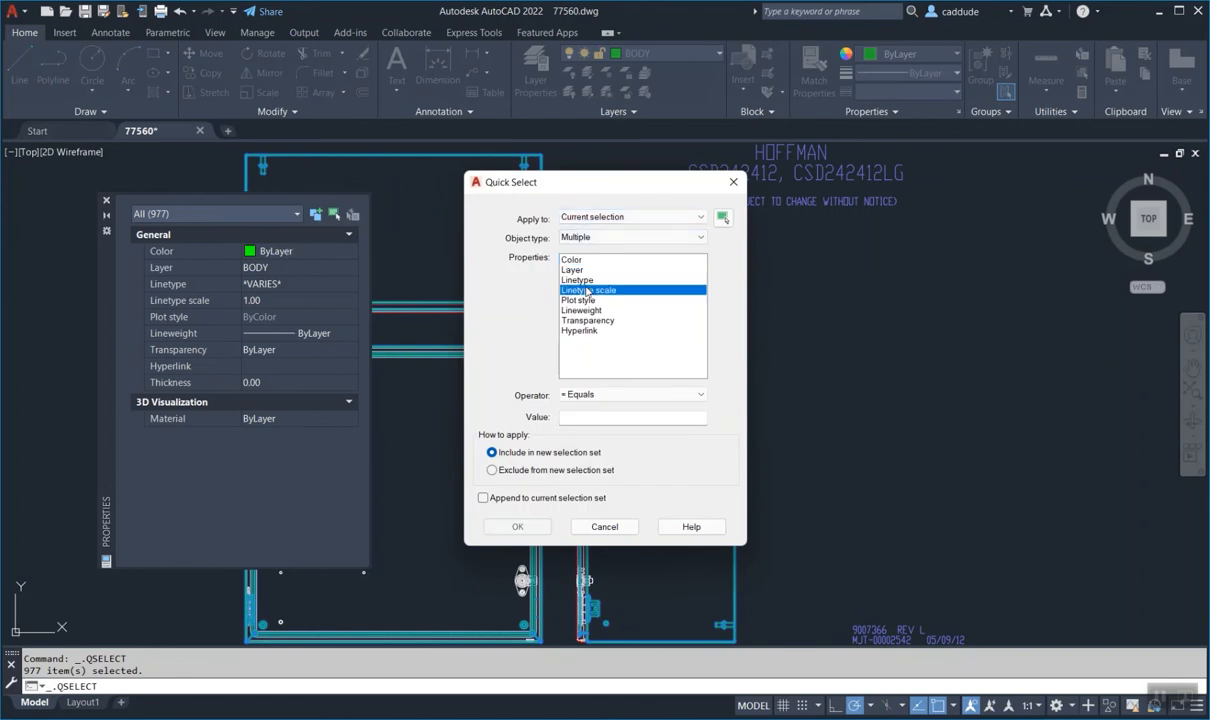
pyautogui.click(587, 281)
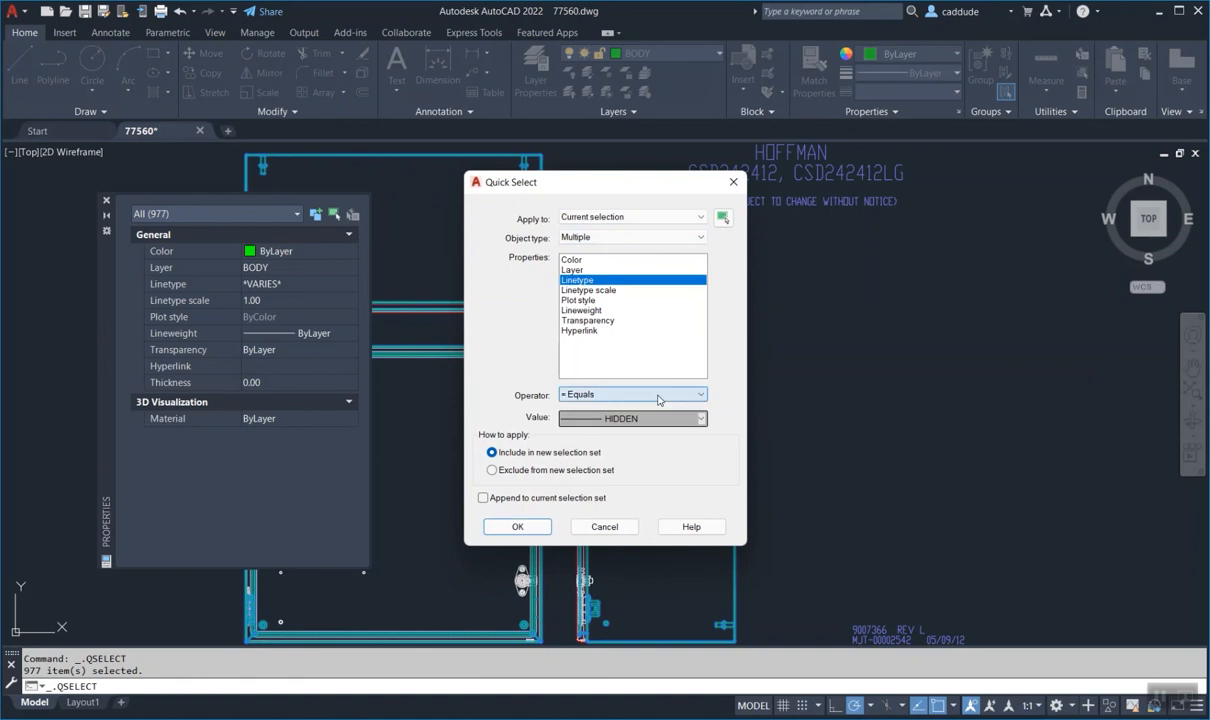
pyautogui.click(688, 419)
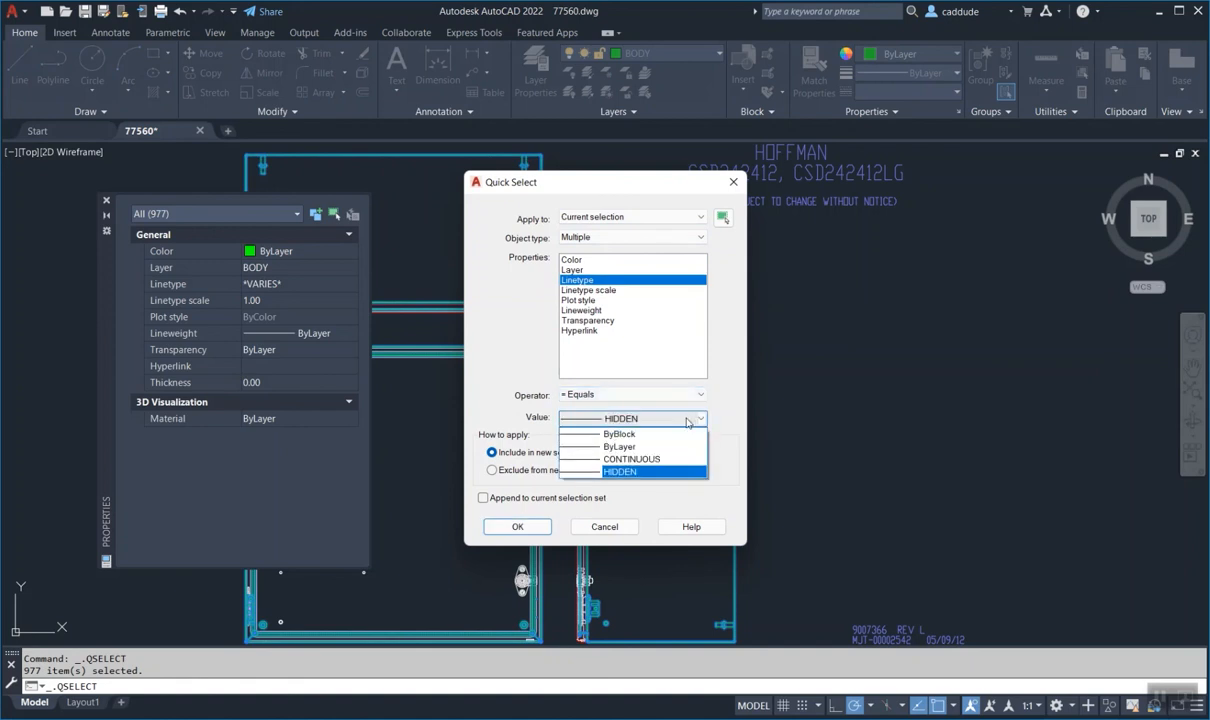
pyautogui.click(632, 394)
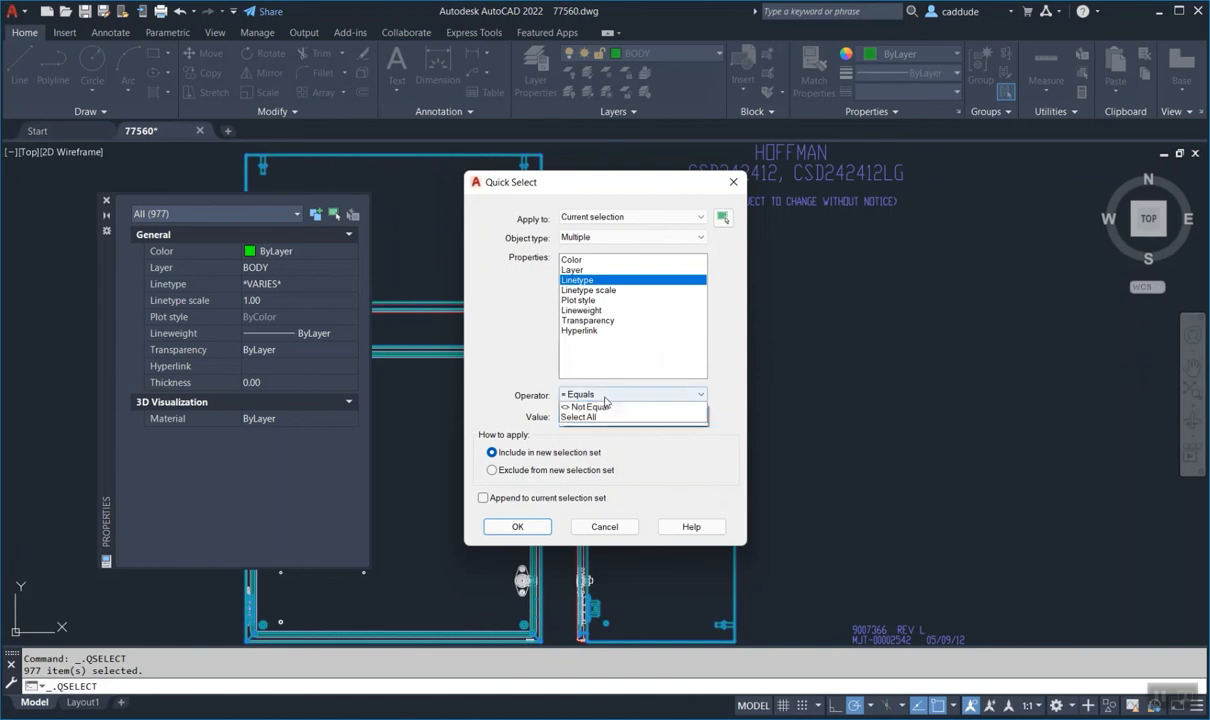
pyautogui.click(620, 421)
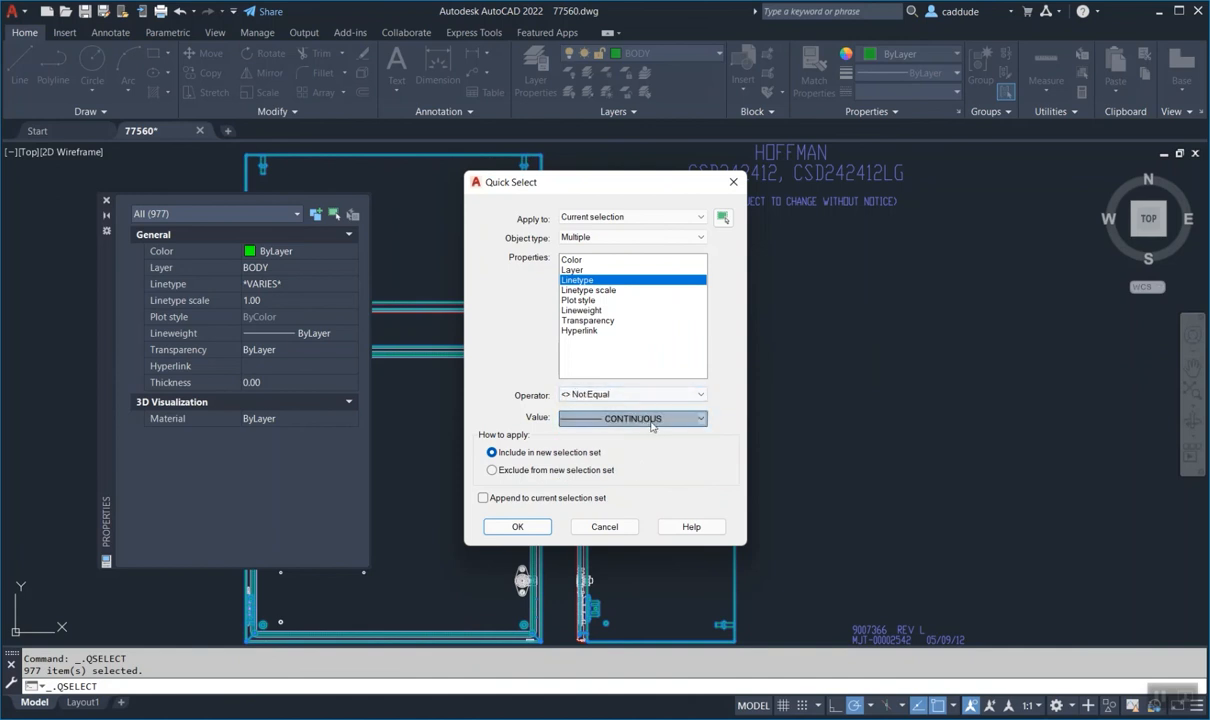
pyautogui.click(620, 396)
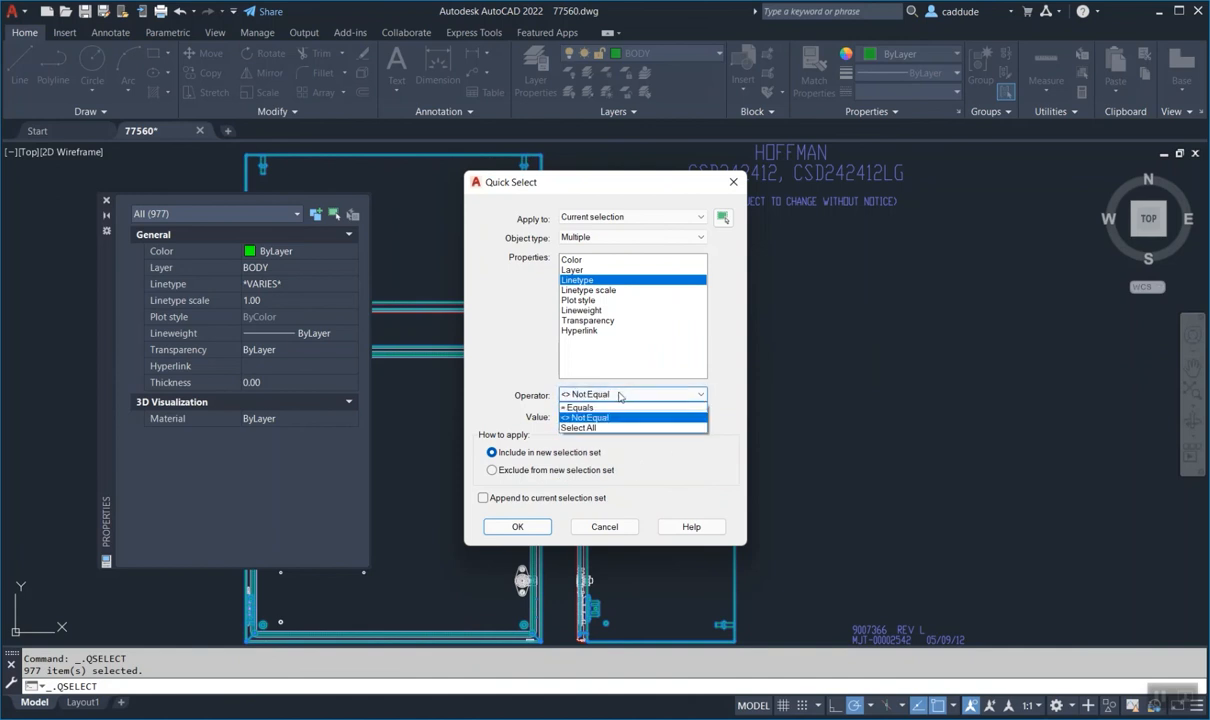
pyautogui.click(738, 404)
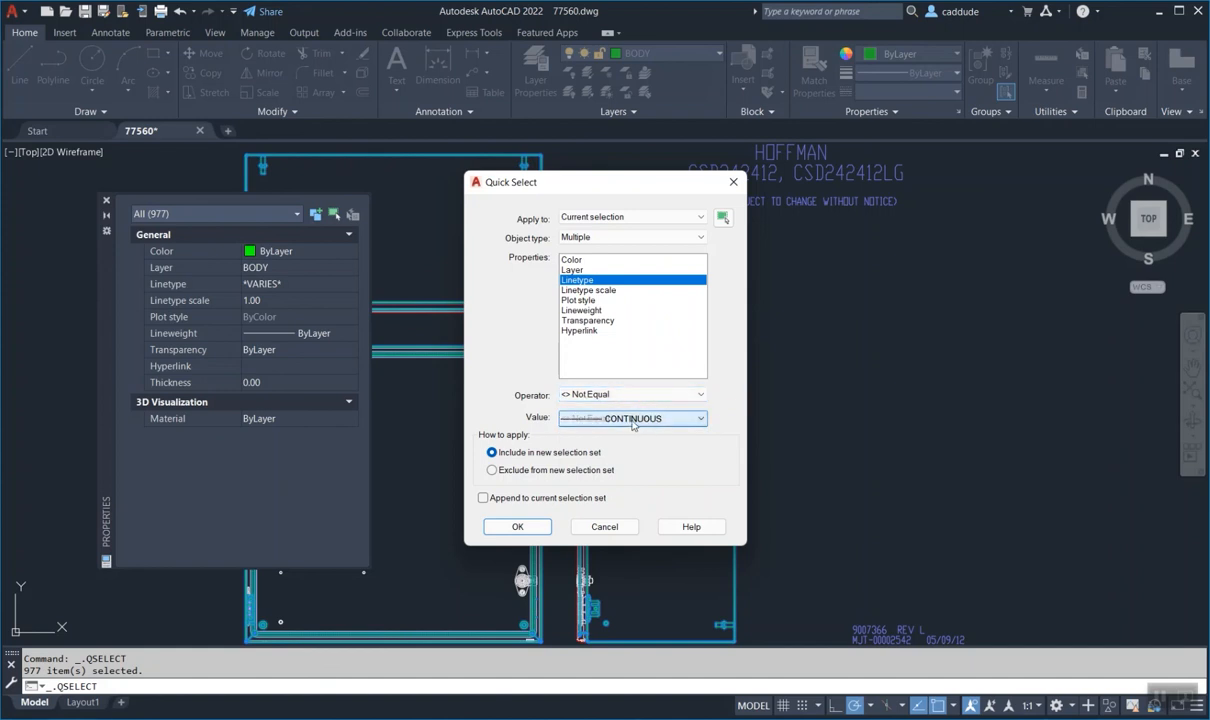
pyautogui.click(518, 527)
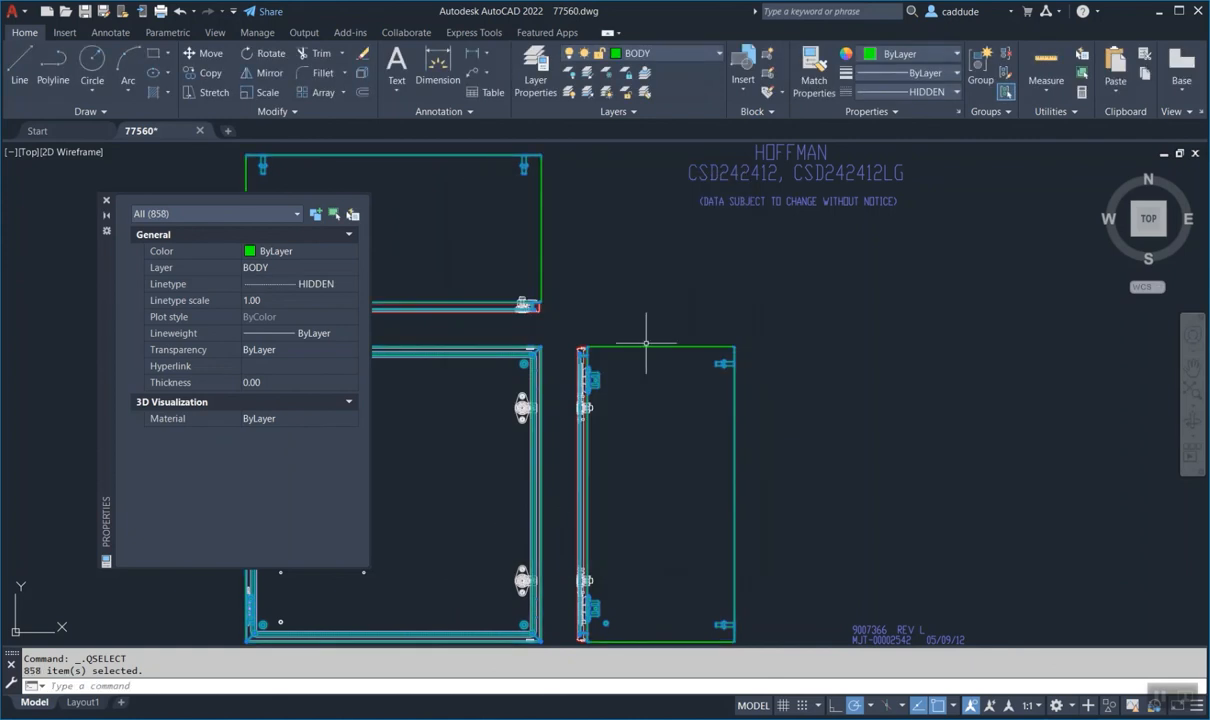
# - Move the selected hidden-line body objects to the BODY_HIDDEN layer, set their linetype to ByLayer and clear the selection
pyautogui.scroll(5, 605, 330)
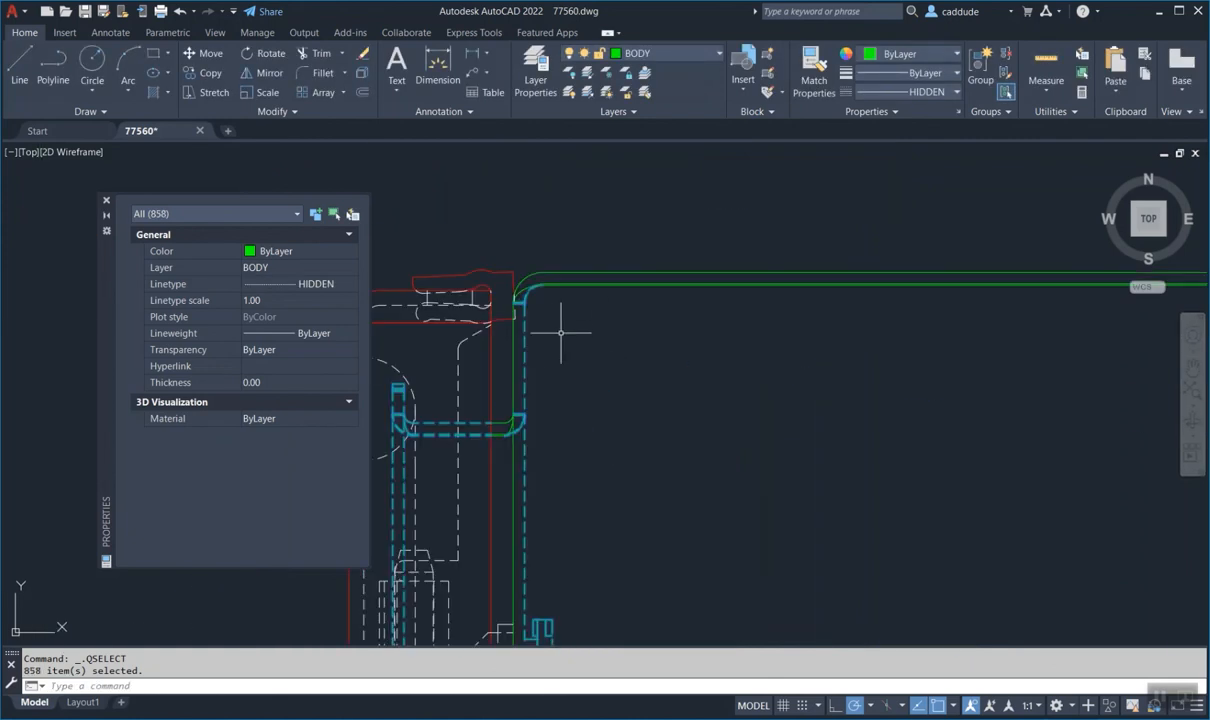
pyautogui.scroll(-2, 561, 332)
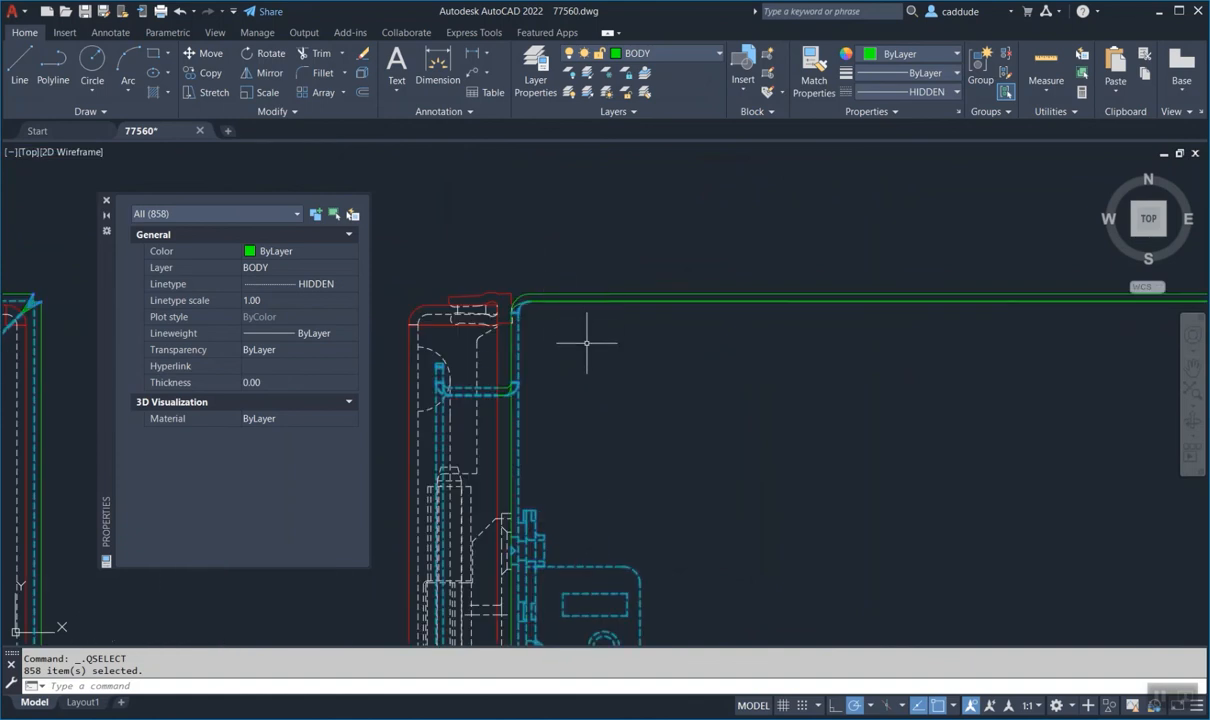
pyautogui.scroll(-3, 507, 283)
pyautogui.moveTo(652, 470); pyautogui.dragTo(702, 349, button='middle')
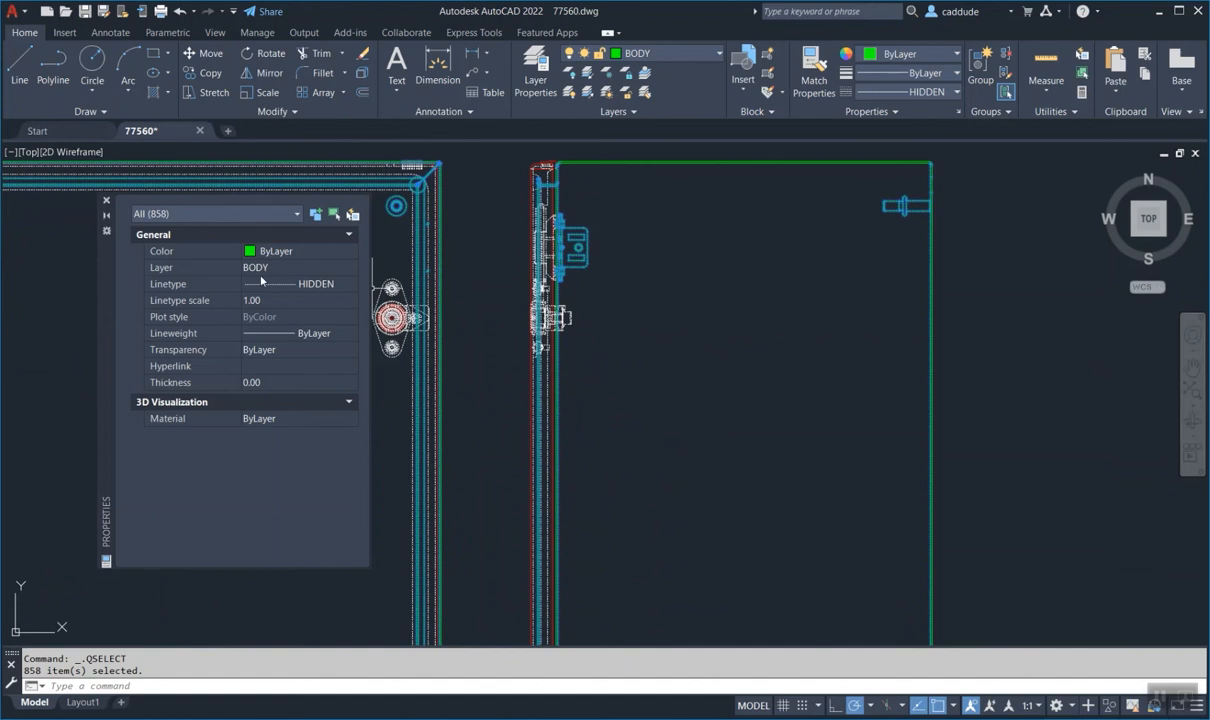
pyautogui.click(318, 269)
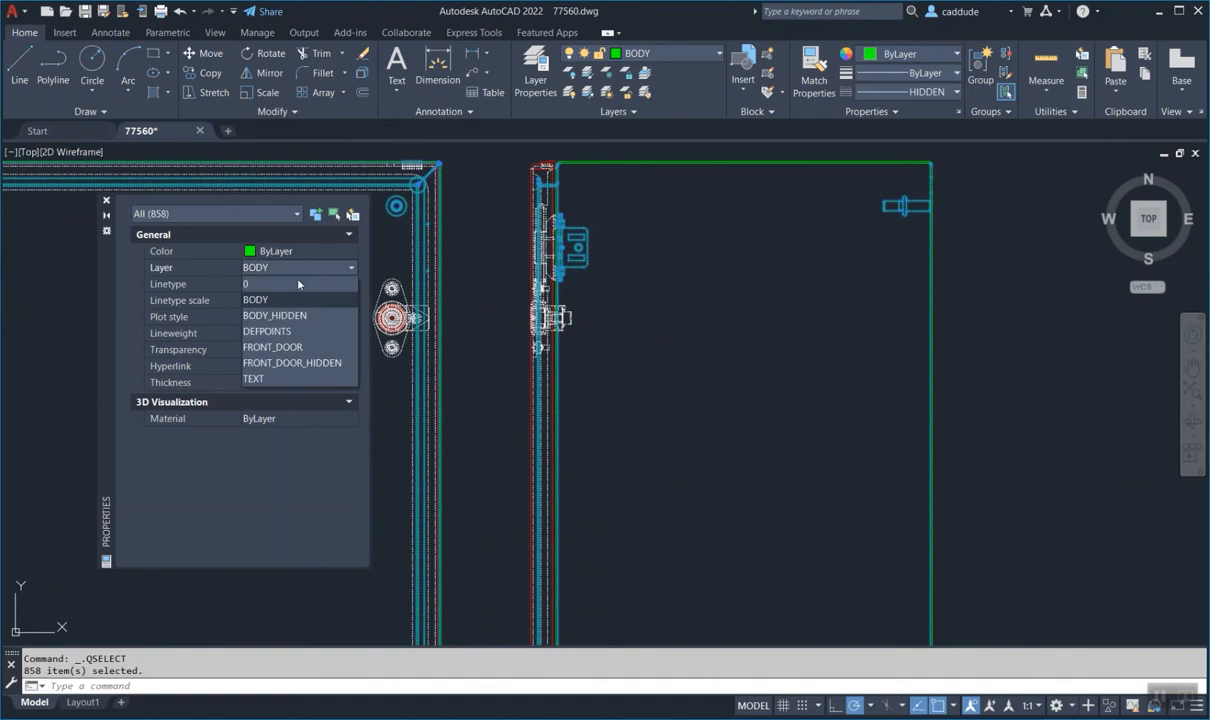
pyautogui.click(291, 315)
pyautogui.click(322, 284)
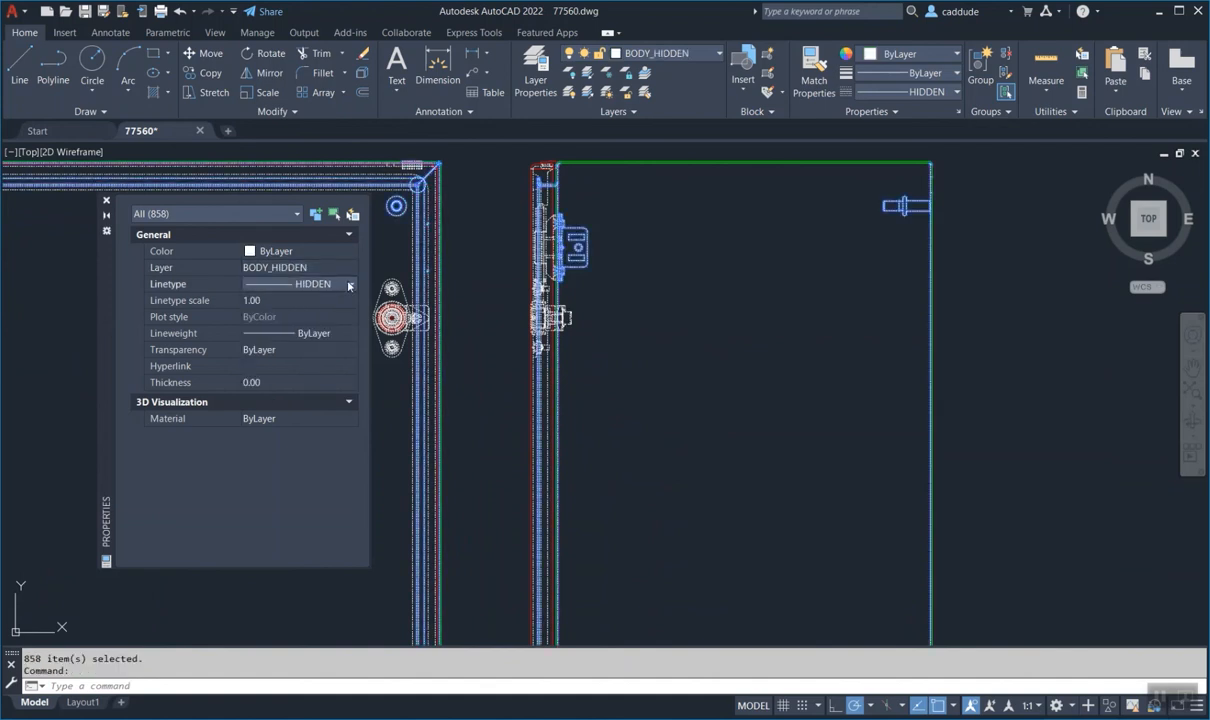
pyautogui.click(325, 284)
pyautogui.click(315, 300)
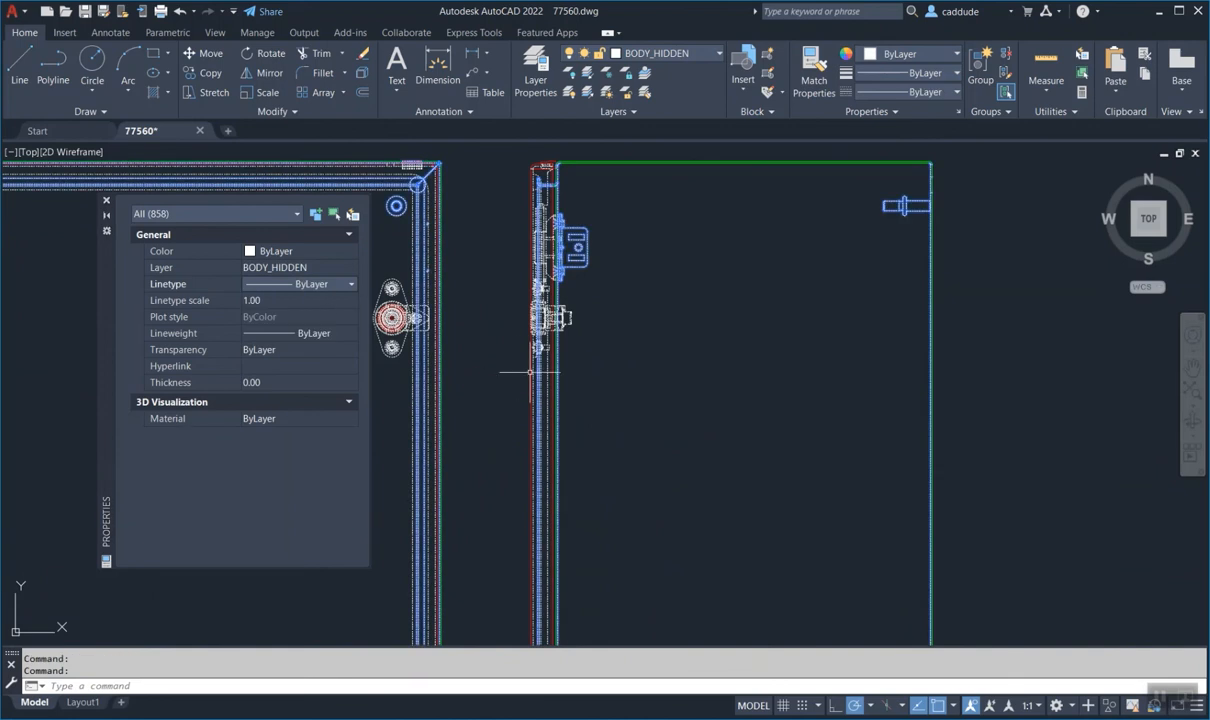
pyautogui.press('Escape')
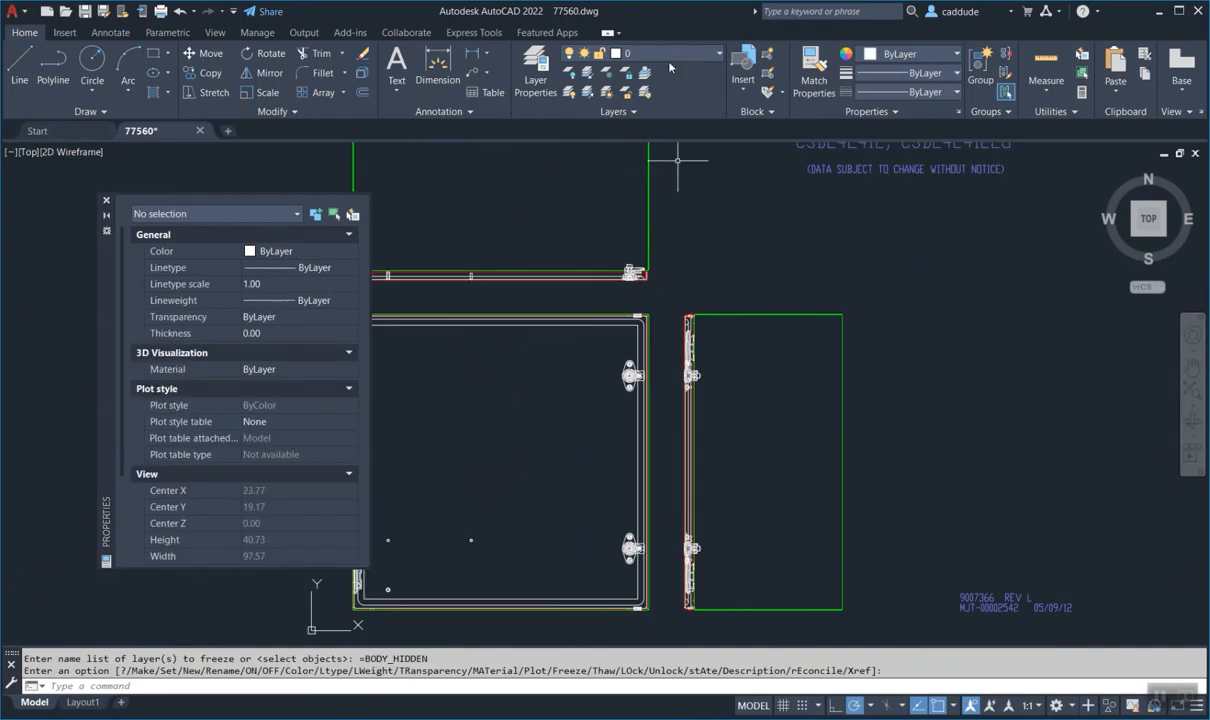
# - Freeze the FRONT_DOOR_HIDDEN layer to hide the door's hidden lines in all views of the enclosure
pyautogui.click(656, 53)
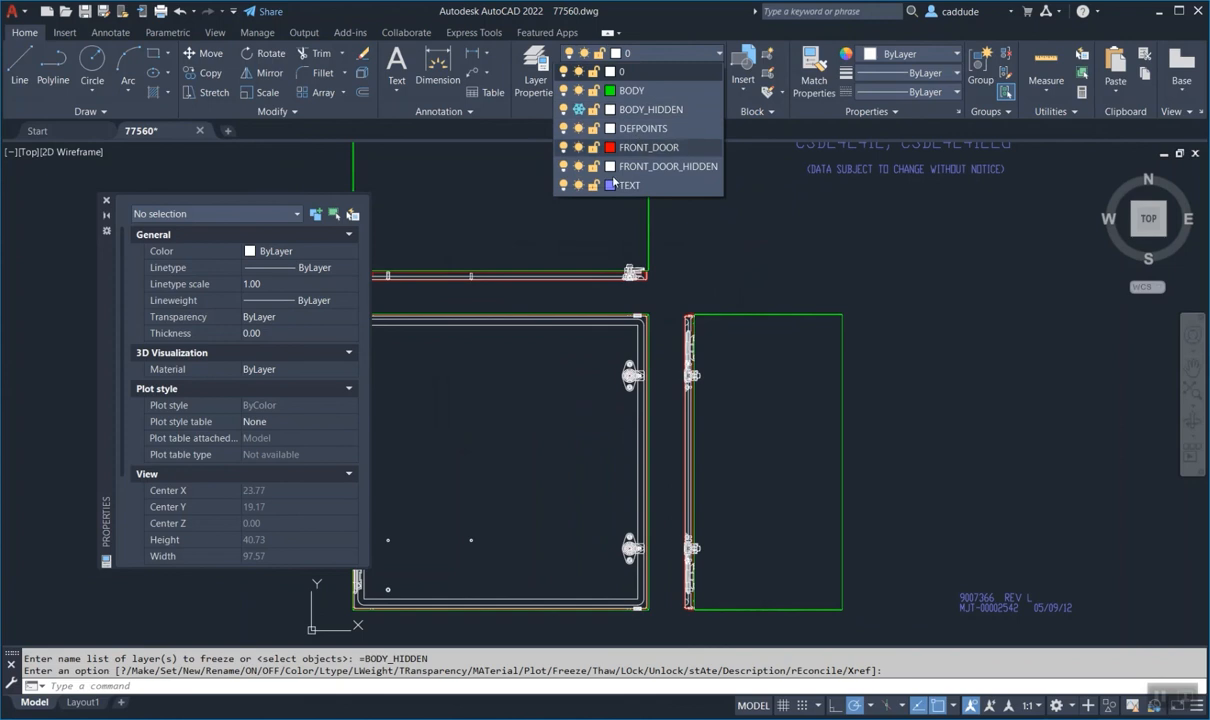
pyautogui.click(578, 166)
pyautogui.moveTo(698, 265); pyautogui.dragTo(743, 302, button='middle')
pyautogui.moveTo(684, 448); pyautogui.dragTo(697, 424, button='middle')
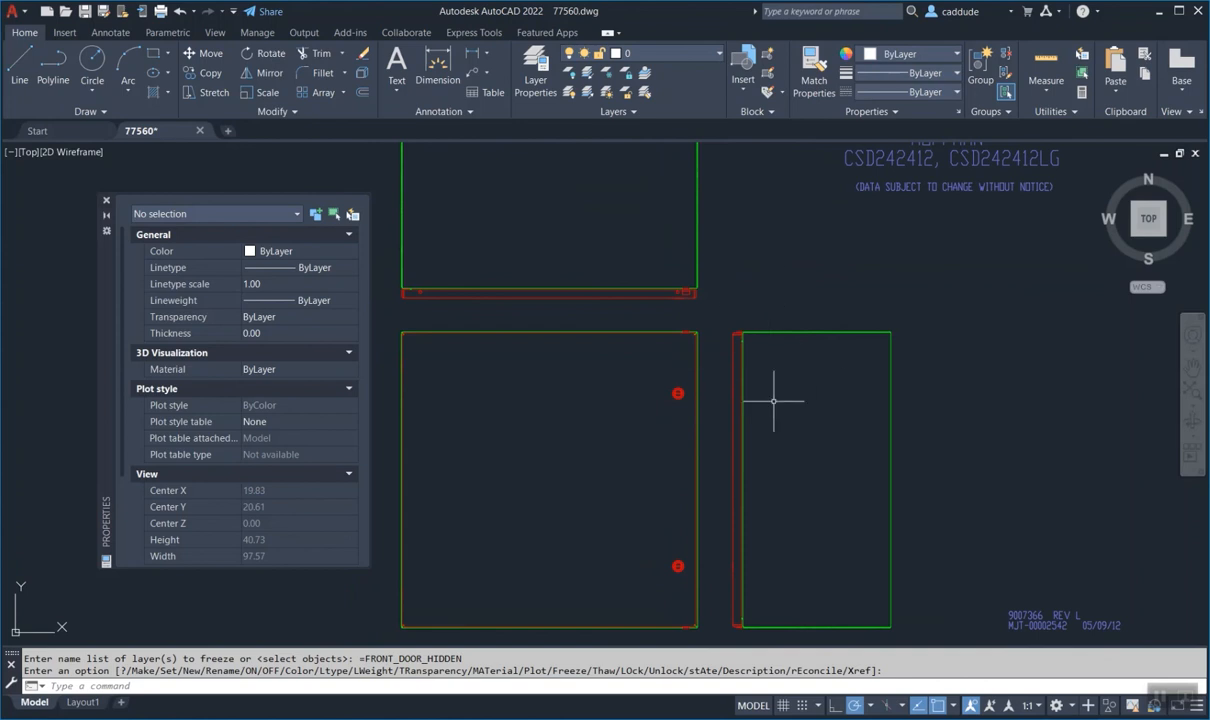
# - Check both hidden layers by thawing and refreezing FRONT_DOOR_HIDDEN and BODY_HIDDEN in turn, and fit the whole drawing in view
pyautogui.click(678, 58)
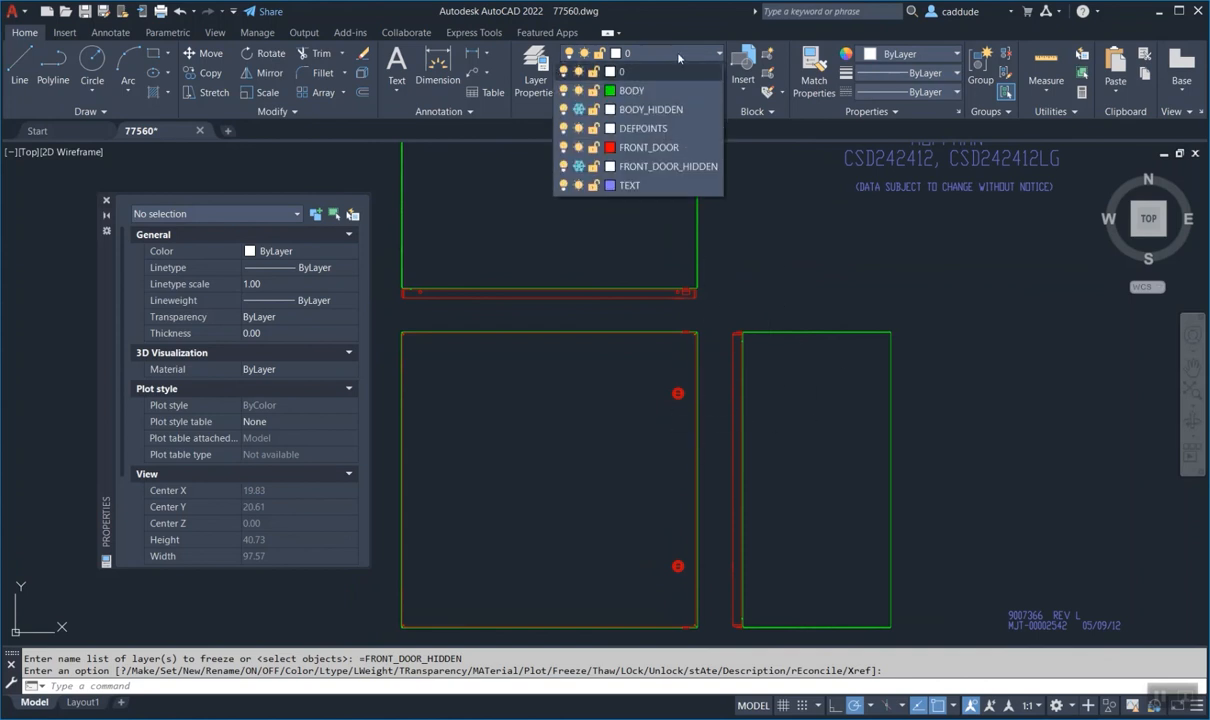
pyautogui.click(579, 166)
pyautogui.click(579, 166)
pyautogui.click(578, 110)
pyautogui.click(578, 110)
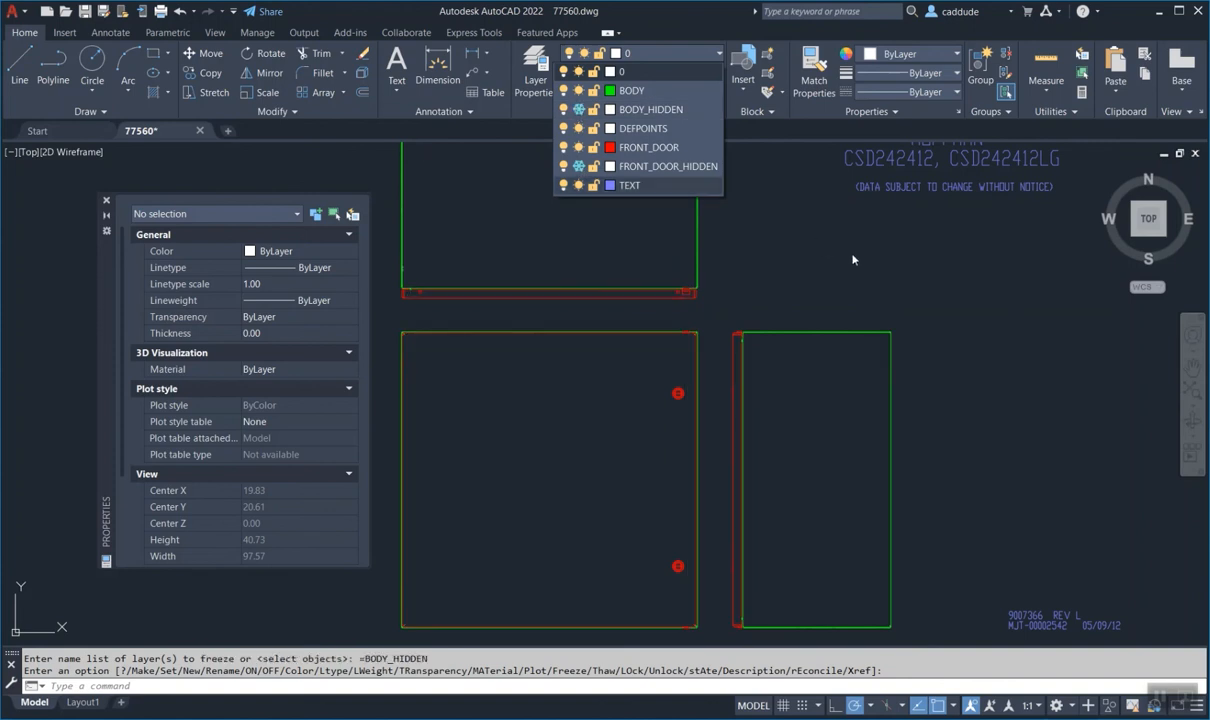
pyautogui.middleClick(787, 281)
pyautogui.middleClick(787, 281)
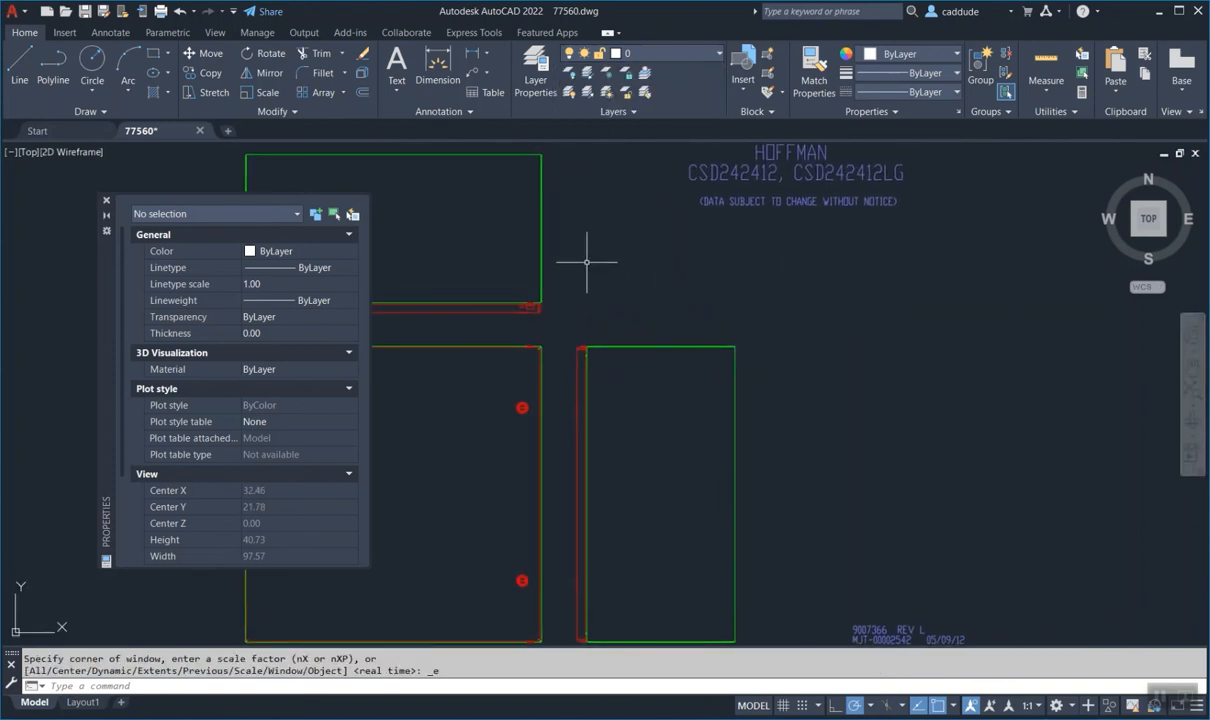